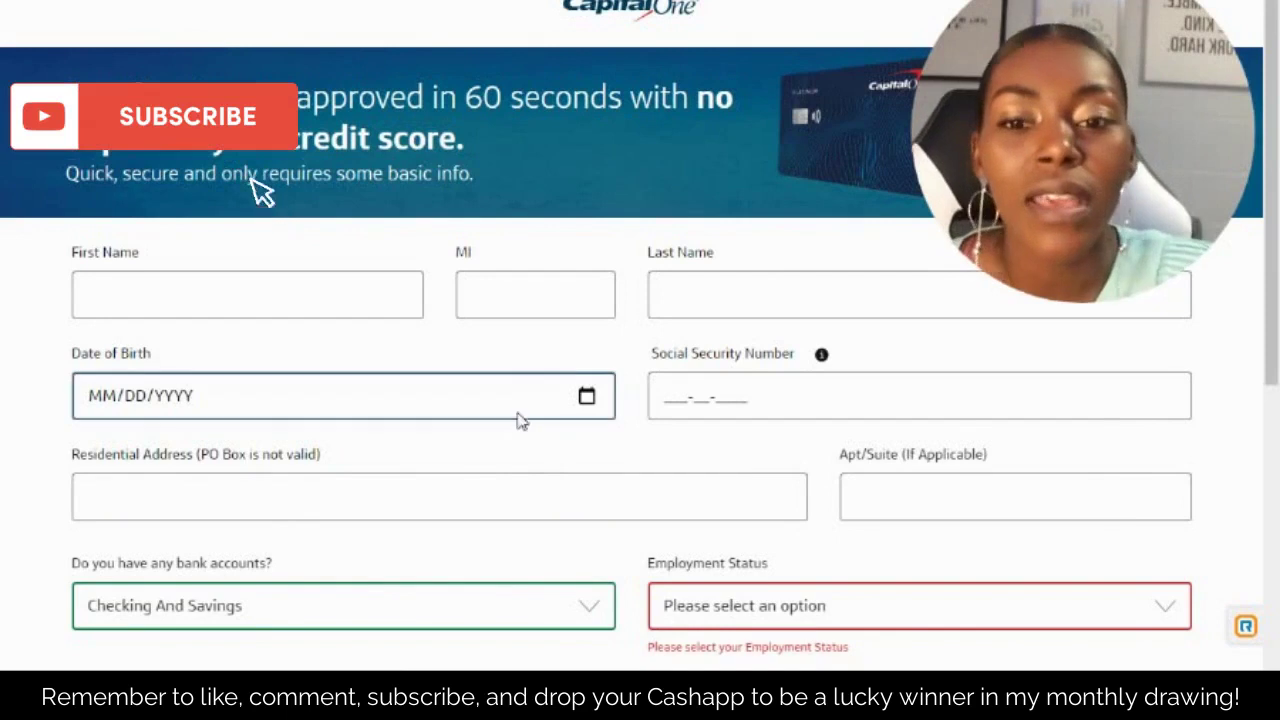
Review the fields and consent terms of the Capital One credit card pre-approval form
{"action": "scroll", "coordinate": [528, 418], "scroll_direction": "down", "scroll_amount": 5}
{"action": "scroll", "coordinate": [530, 418], "scroll_direction": "down", "scroll_amount": 1}
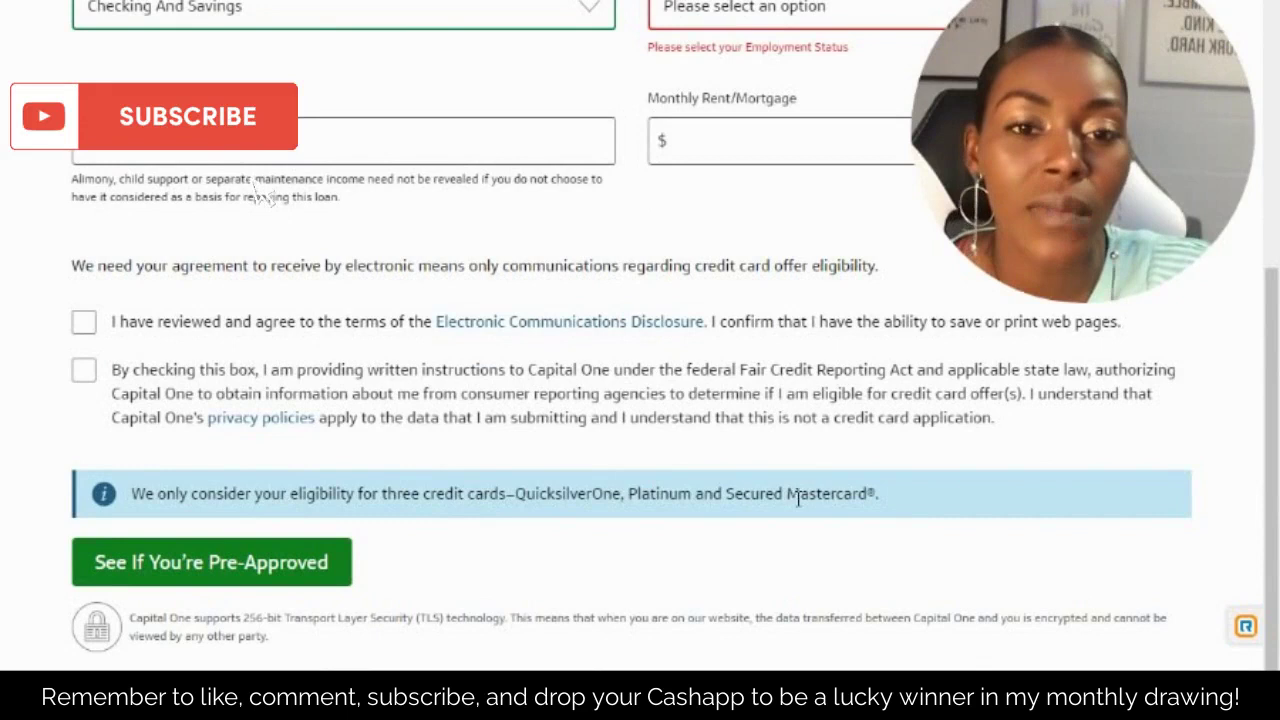
{"action": "scroll", "coordinate": [800, 610], "scroll_direction": "up", "scroll_amount": 6}
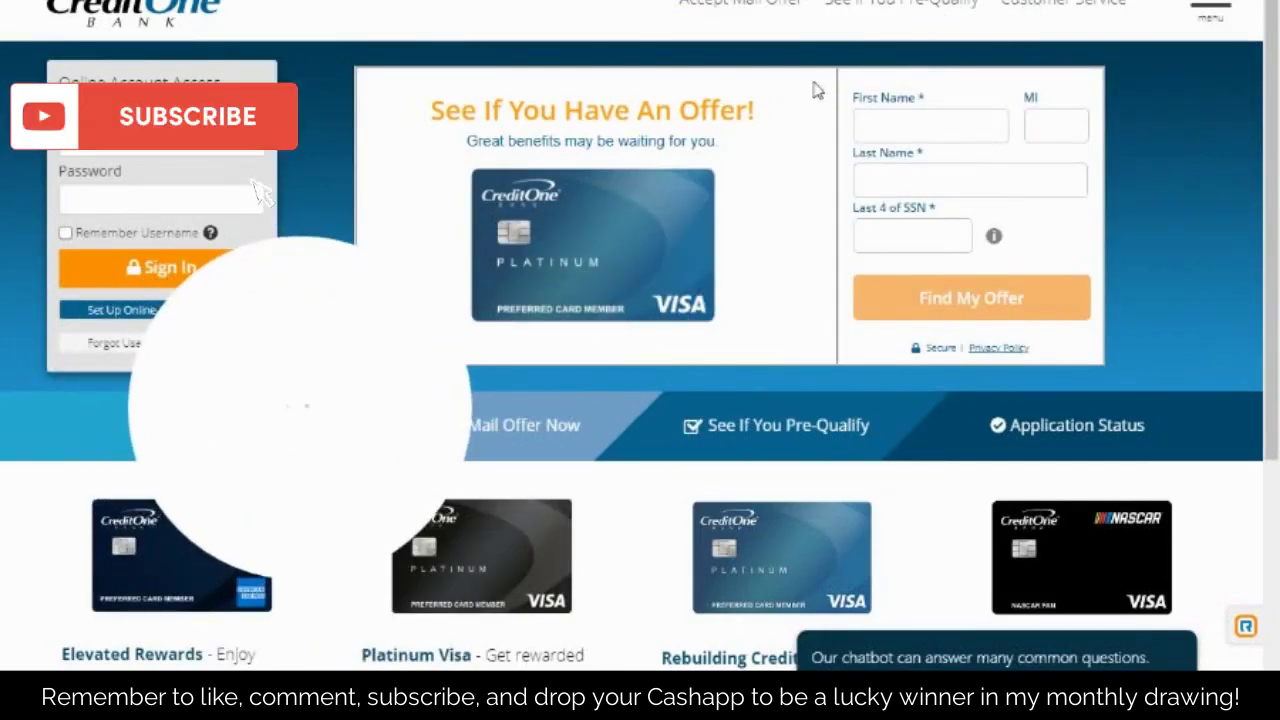
Open the Credit One Bank card pre-qualification form and examine its required personal fields, income field and listed card benefits
{"action": "left_click", "coordinate": [898, 12]}
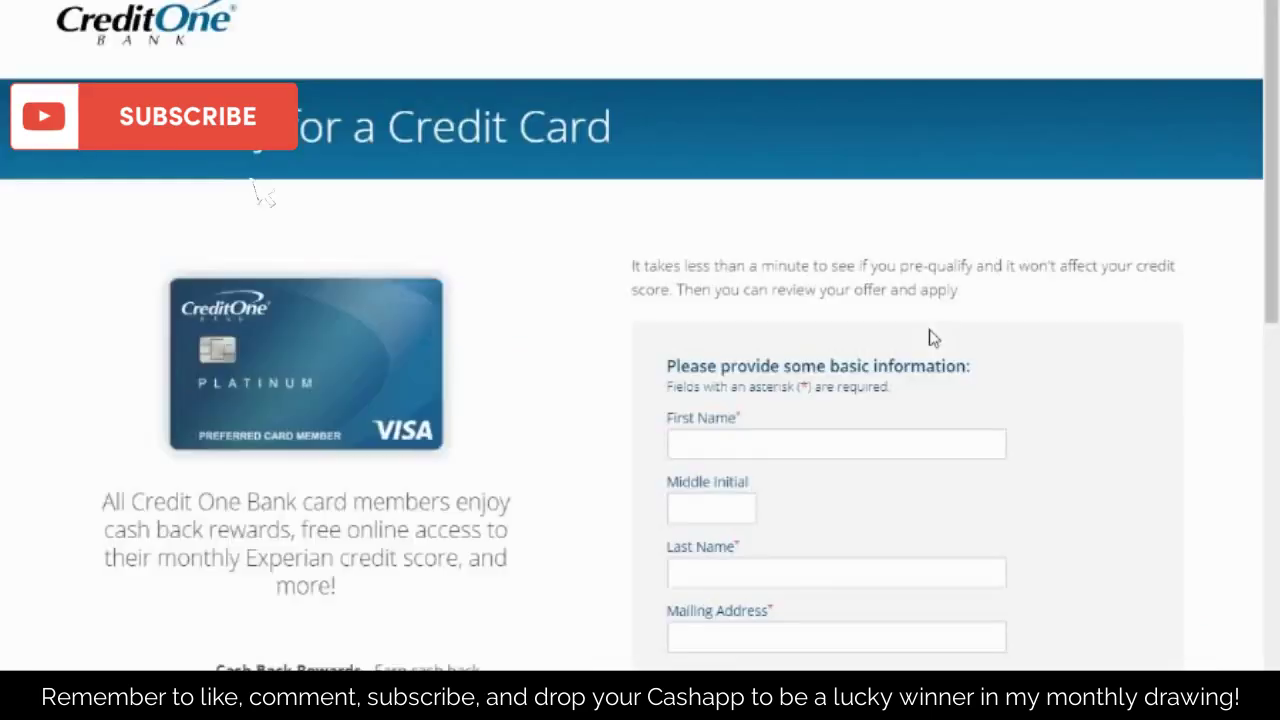
{"action": "scroll", "coordinate": [820, 470], "scroll_direction": "down", "scroll_amount": 3}
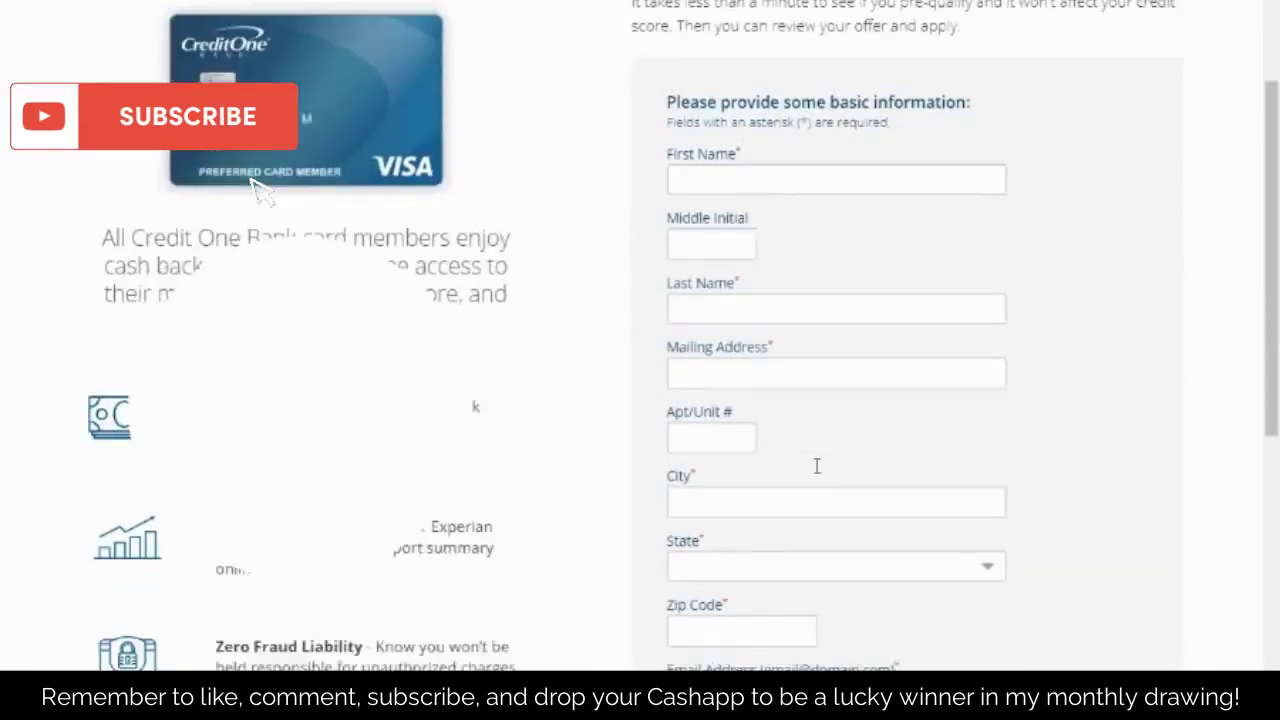
{"action": "scroll", "coordinate": [816, 466], "scroll_direction": "down", "scroll_amount": 2}
{"action": "scroll", "coordinate": [834, 303], "scroll_direction": "down", "scroll_amount": 2}
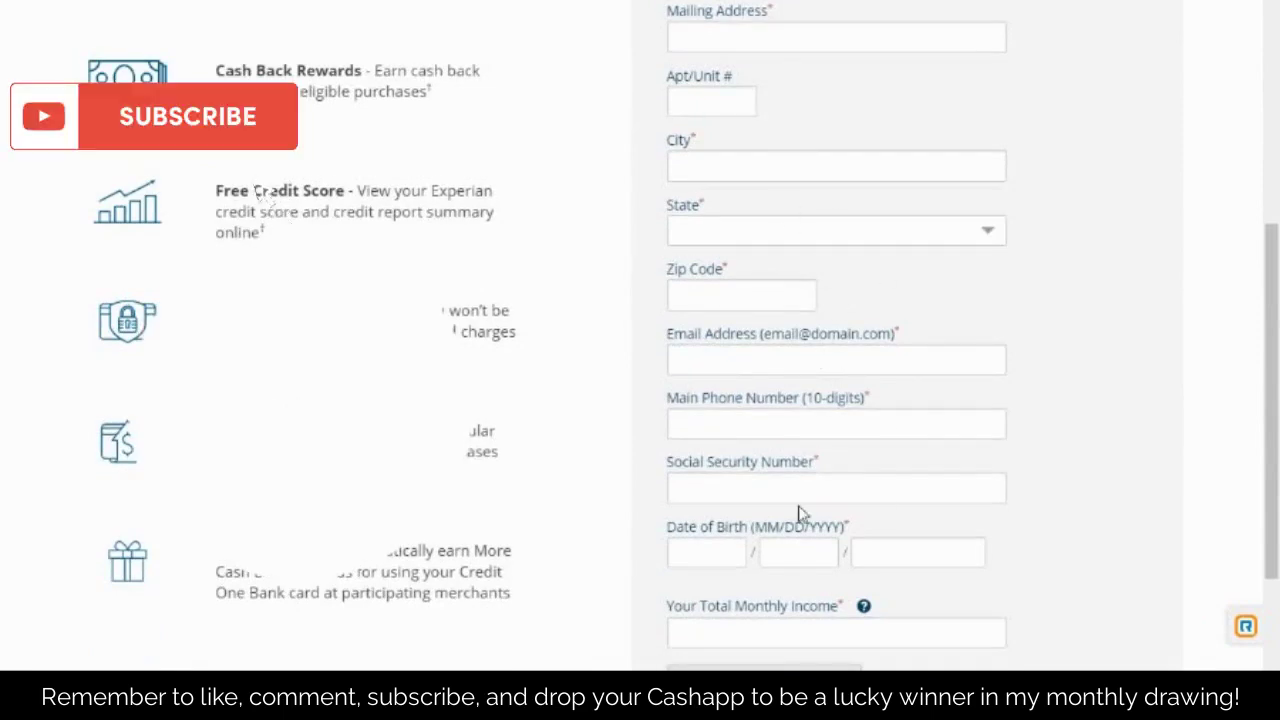
{"action": "scroll", "coordinate": [800, 515], "scroll_direction": "down", "scroll_amount": 4}
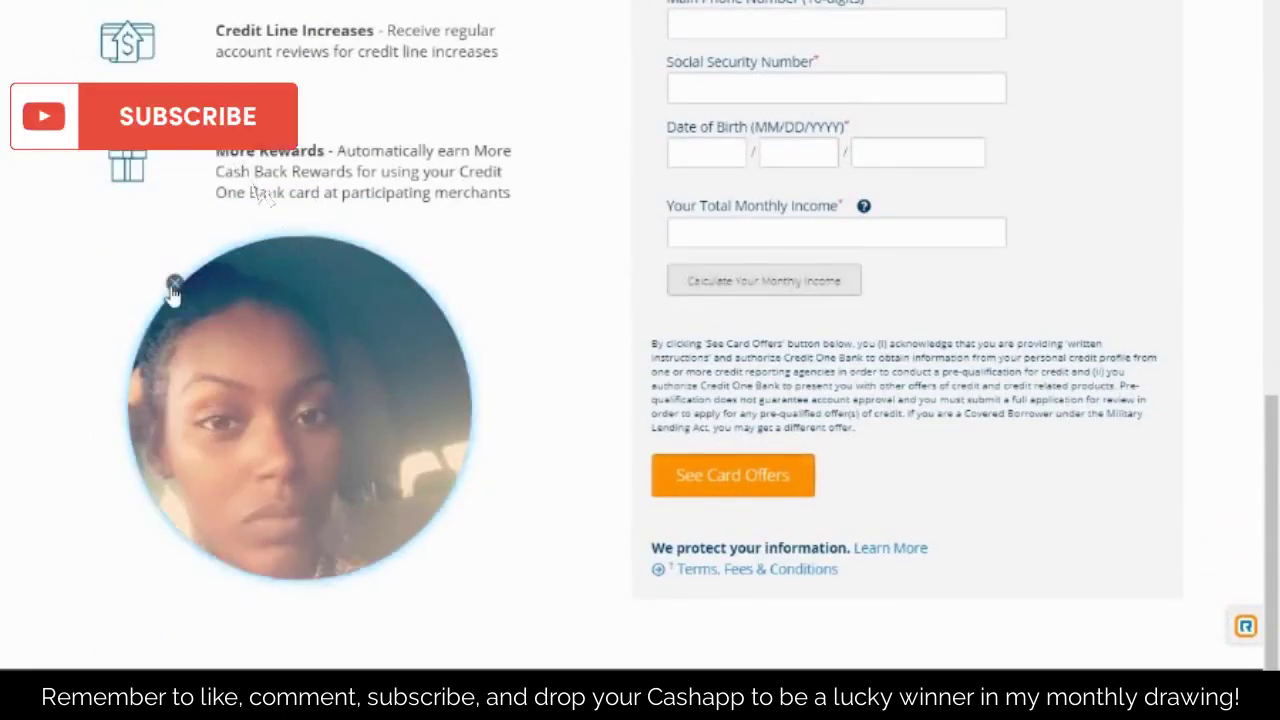
{"action": "scroll", "coordinate": [826, 533], "scroll_direction": "up", "scroll_amount": 7}
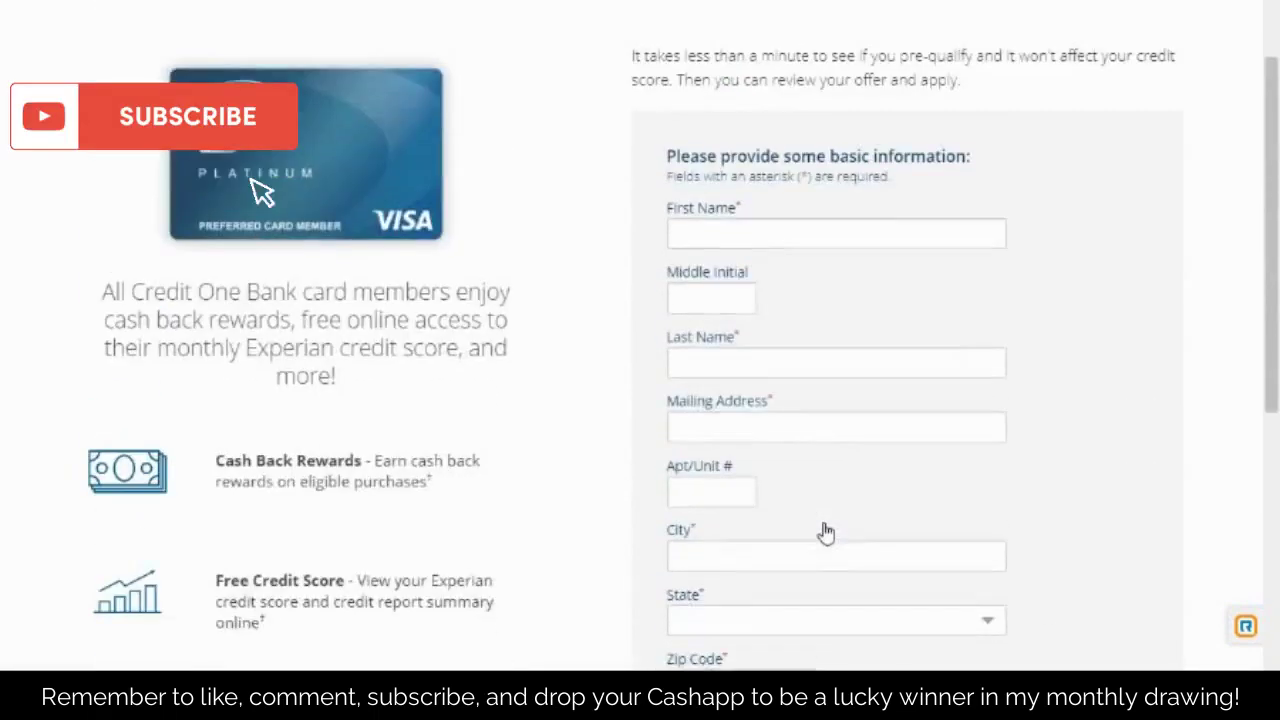
{"action": "scroll", "coordinate": [811, 517], "scroll_direction": "up", "scroll_amount": 2}
{"action": "scroll", "coordinate": [837, 457], "scroll_direction": "down", "scroll_amount": 4}
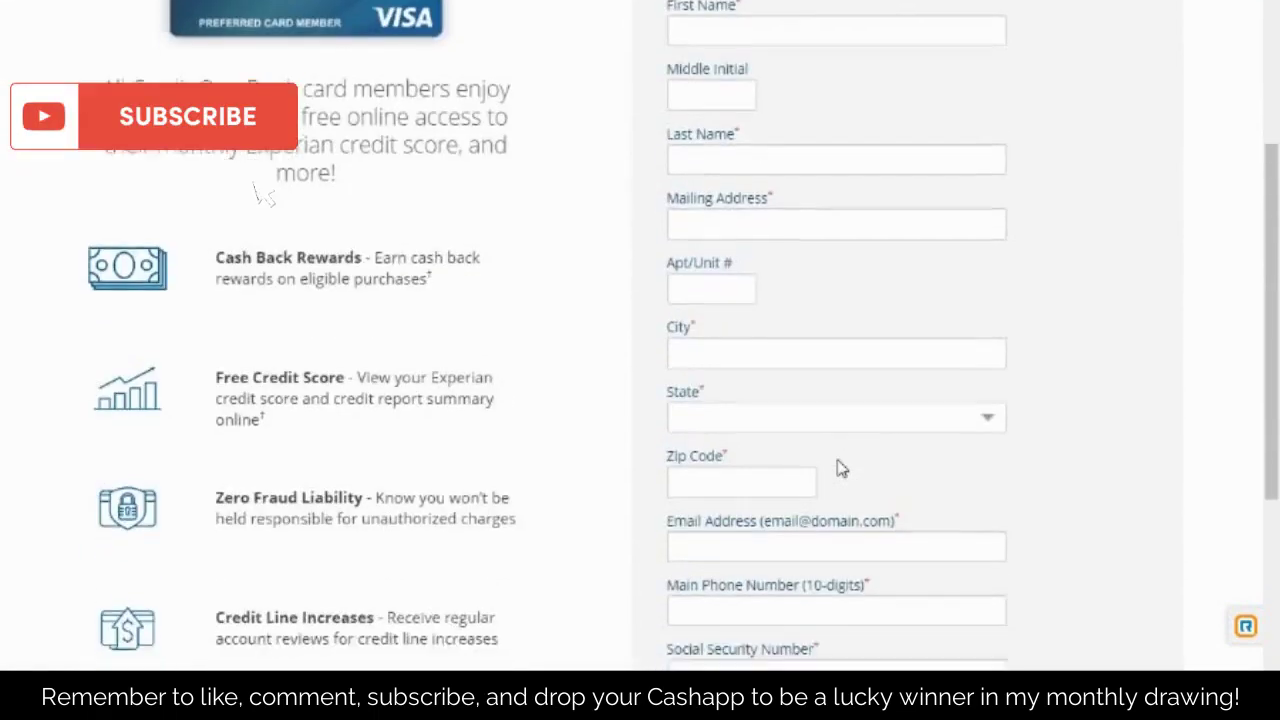
{"action": "scroll", "coordinate": [840, 468], "scroll_direction": "down", "scroll_amount": 4}
{"action": "scroll", "coordinate": [694, 572], "scroll_direction": "up", "scroll_amount": 5}
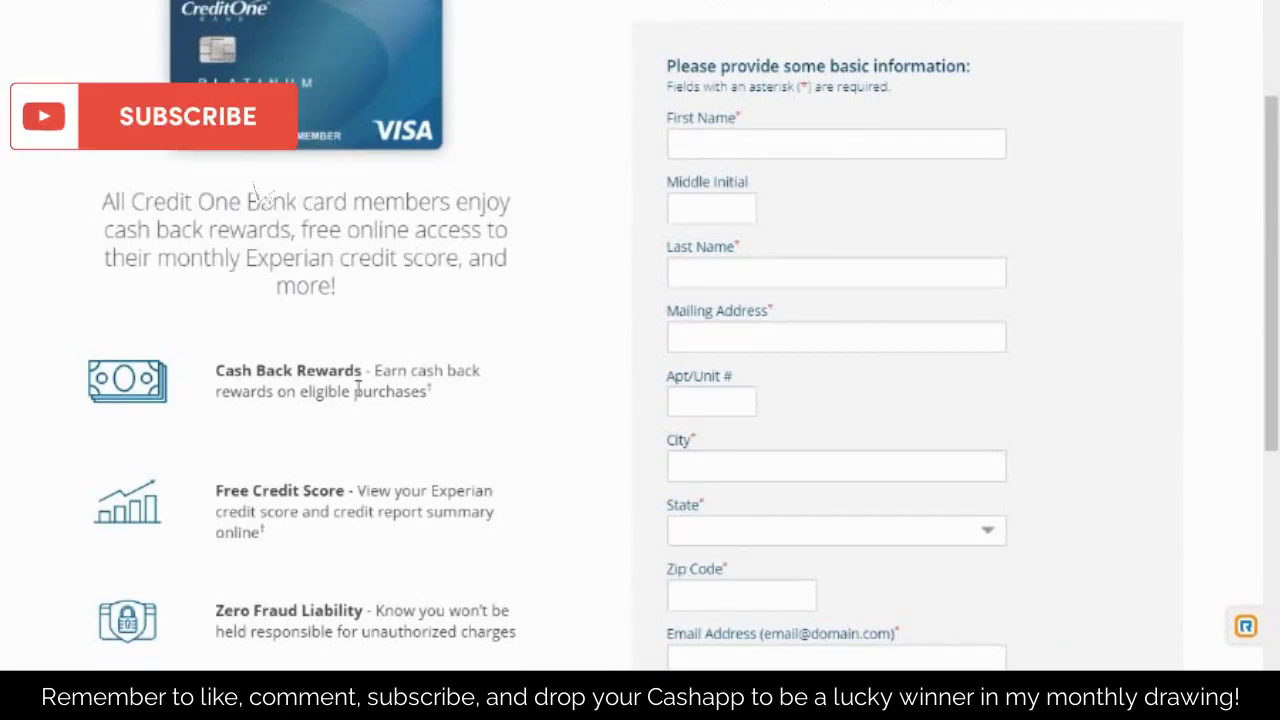
{"action": "scroll", "coordinate": [470, 553], "scroll_direction": "up", "scroll_amount": 3}
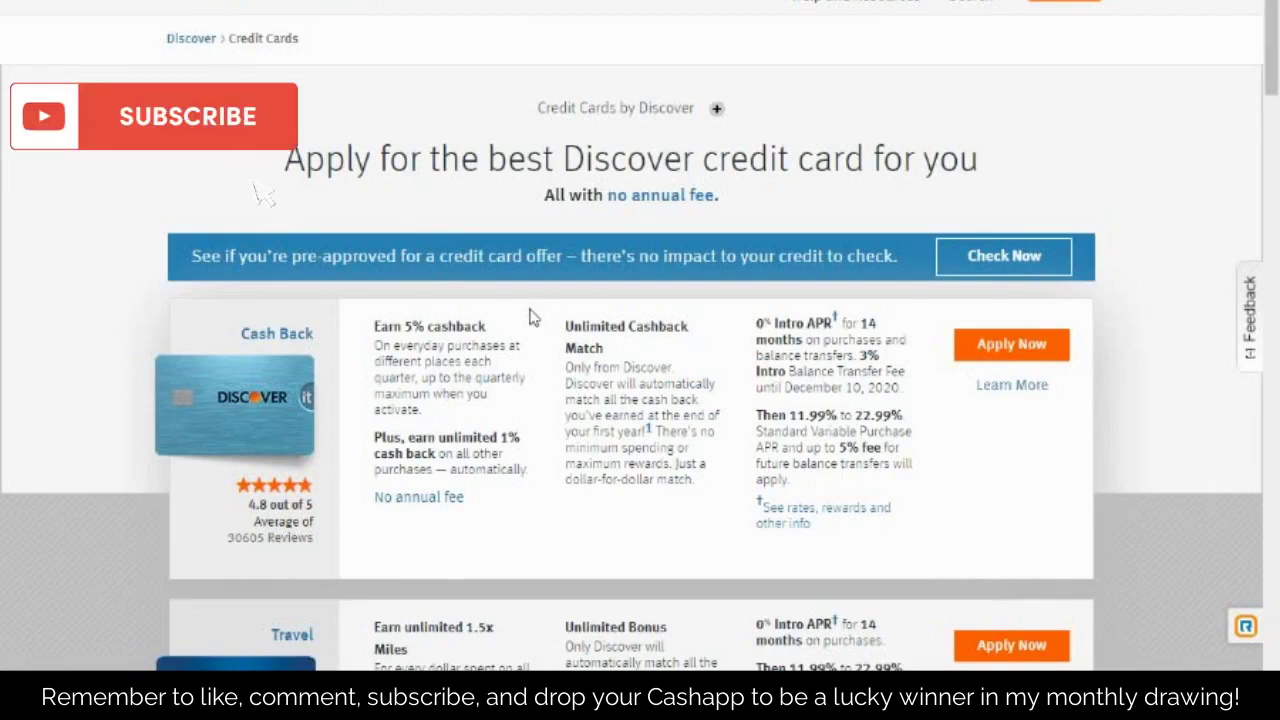
Open Discover's pre-approval check form from the credit cards page and review the requested information
{"action": "left_click", "coordinate": [1005, 257]}
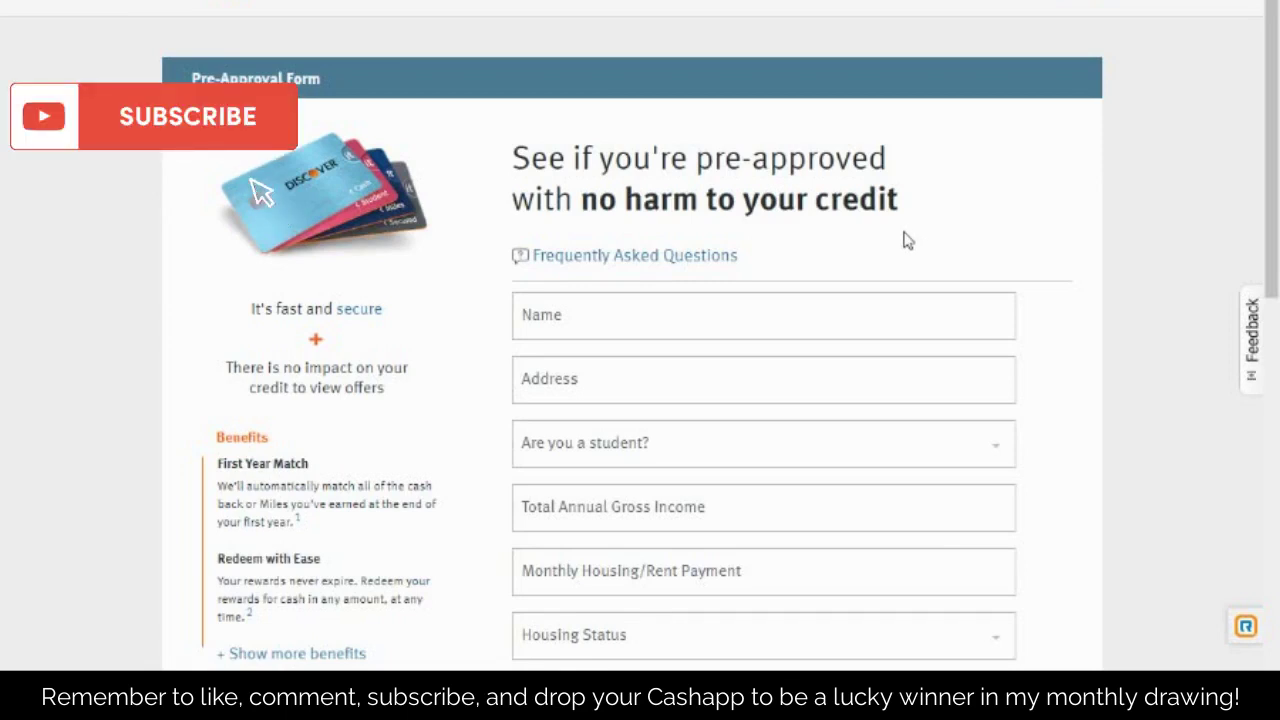
{"action": "scroll", "coordinate": [875, 256], "scroll_direction": "down", "scroll_amount": 1}
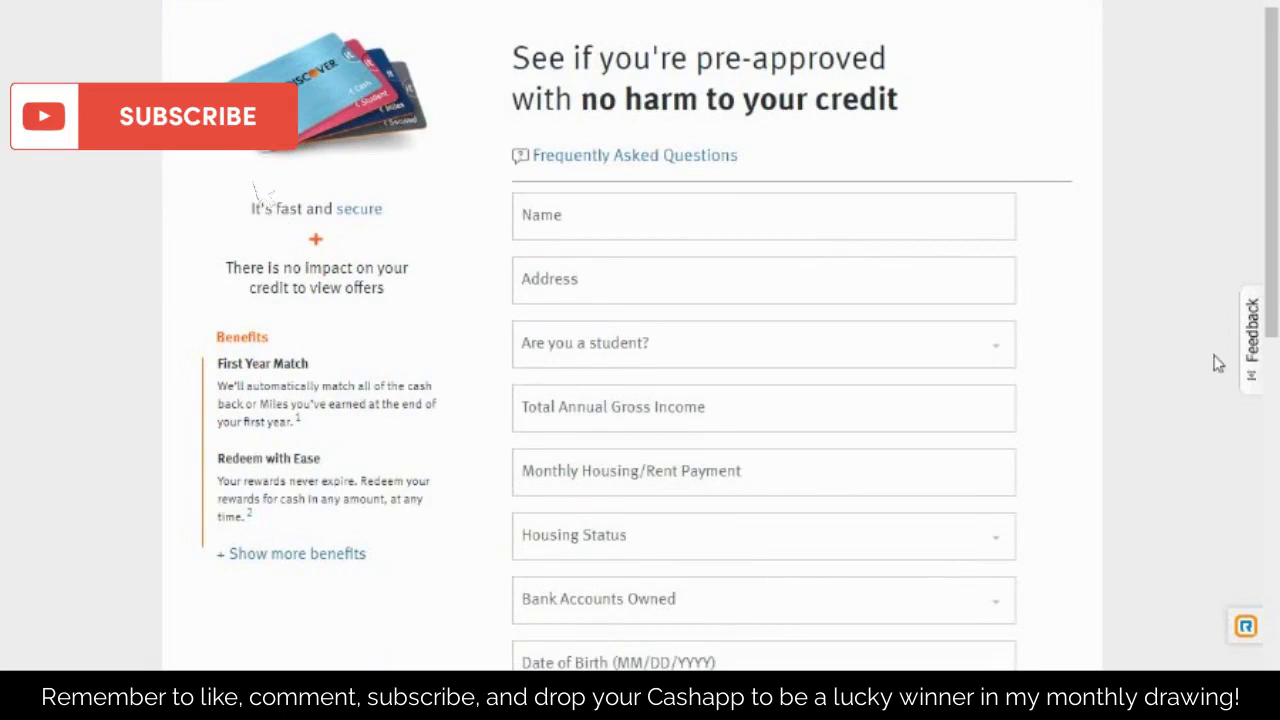
{"action": "scroll", "coordinate": [1150, 360], "scroll_direction": "up", "scroll_amount": 1}
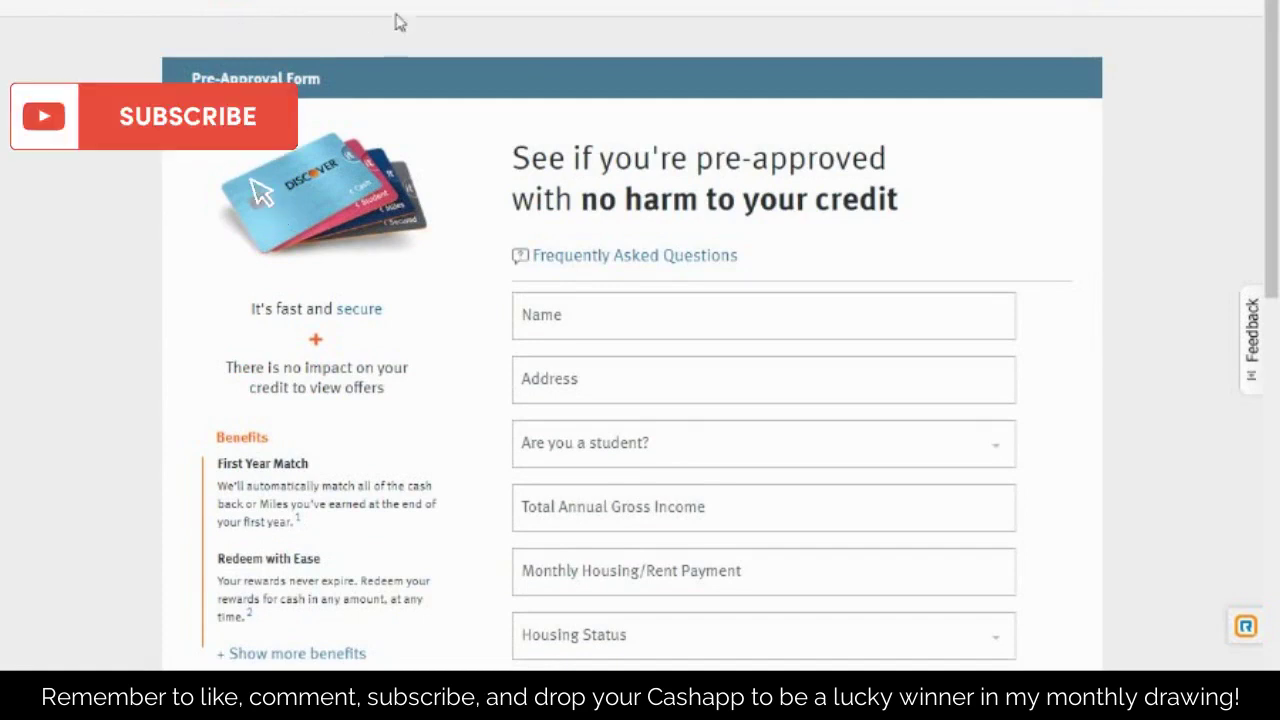
{"action": "scroll", "coordinate": [626, 171], "scroll_direction": "down", "scroll_amount": 1}
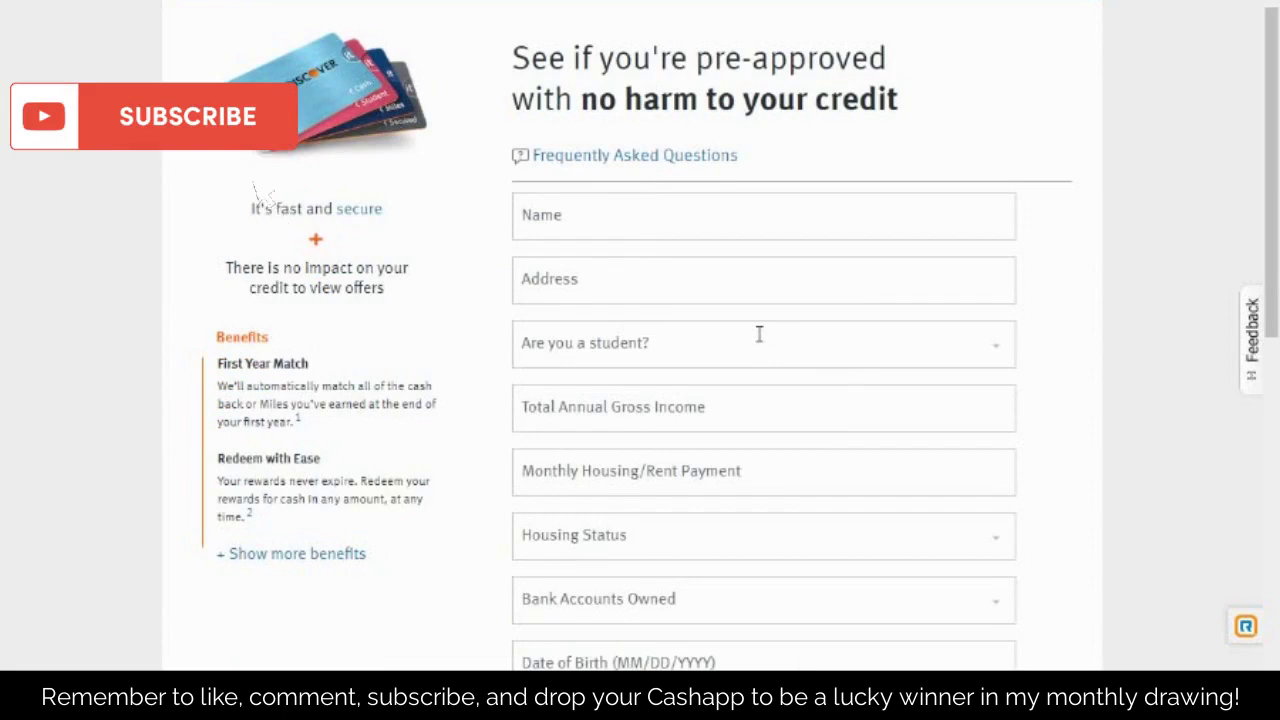
{"action": "scroll", "coordinate": [765, 330], "scroll_direction": "down", "scroll_amount": 1}
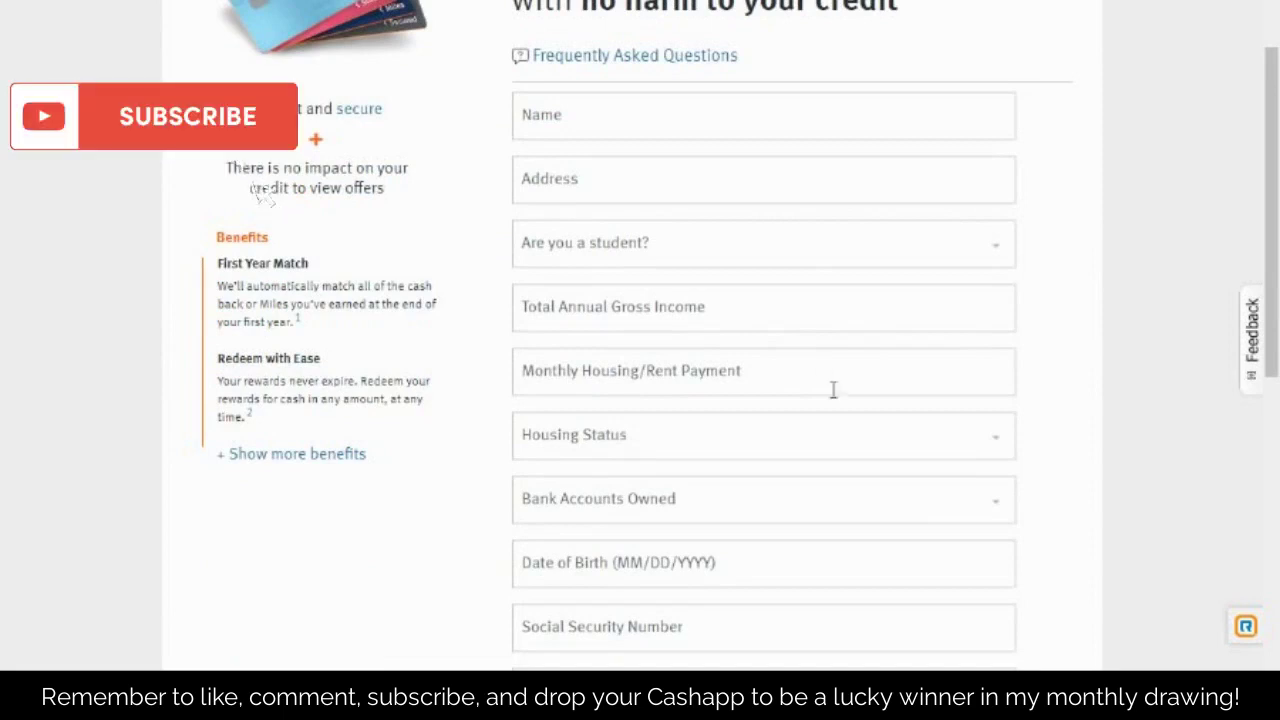
Examine the available choices for Housing Status, Bank Accounts Owned and Card Benefit in the Discover form without selecting any
{"action": "left_click", "coordinate": [812, 436]}
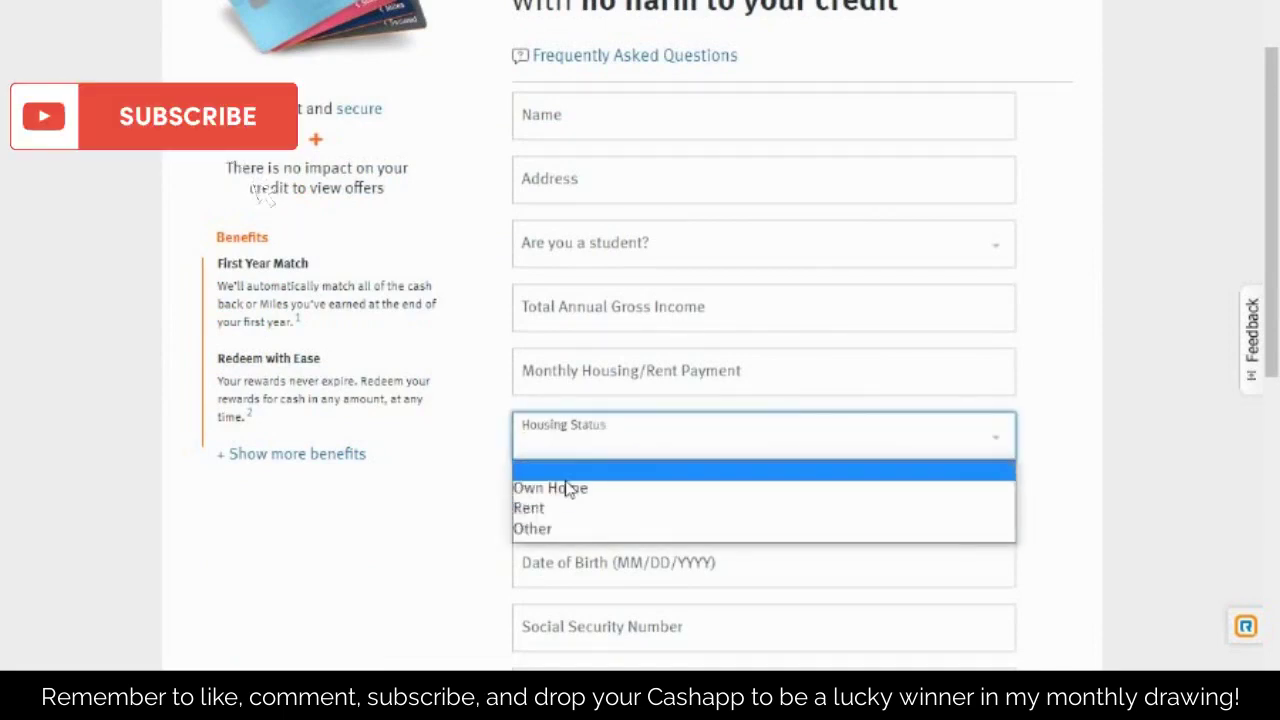
{"action": "left_click", "coordinate": [350, 511]}
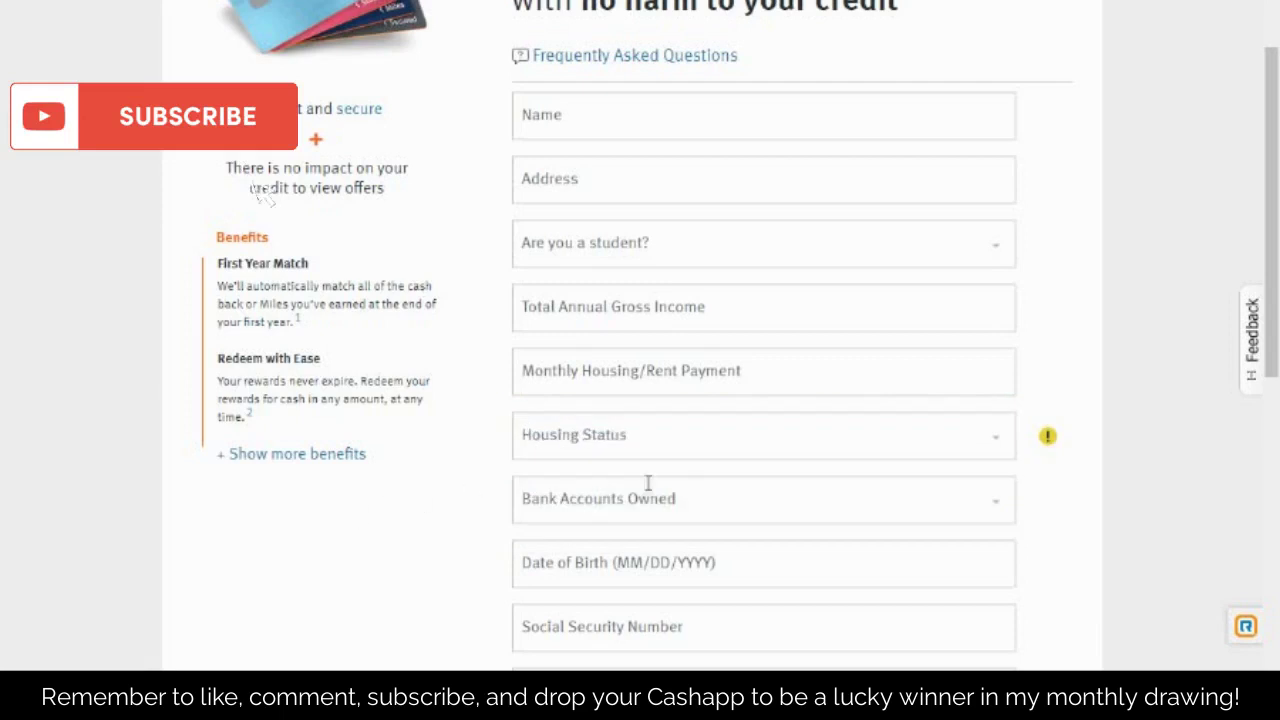
{"action": "left_click", "coordinate": [695, 500]}
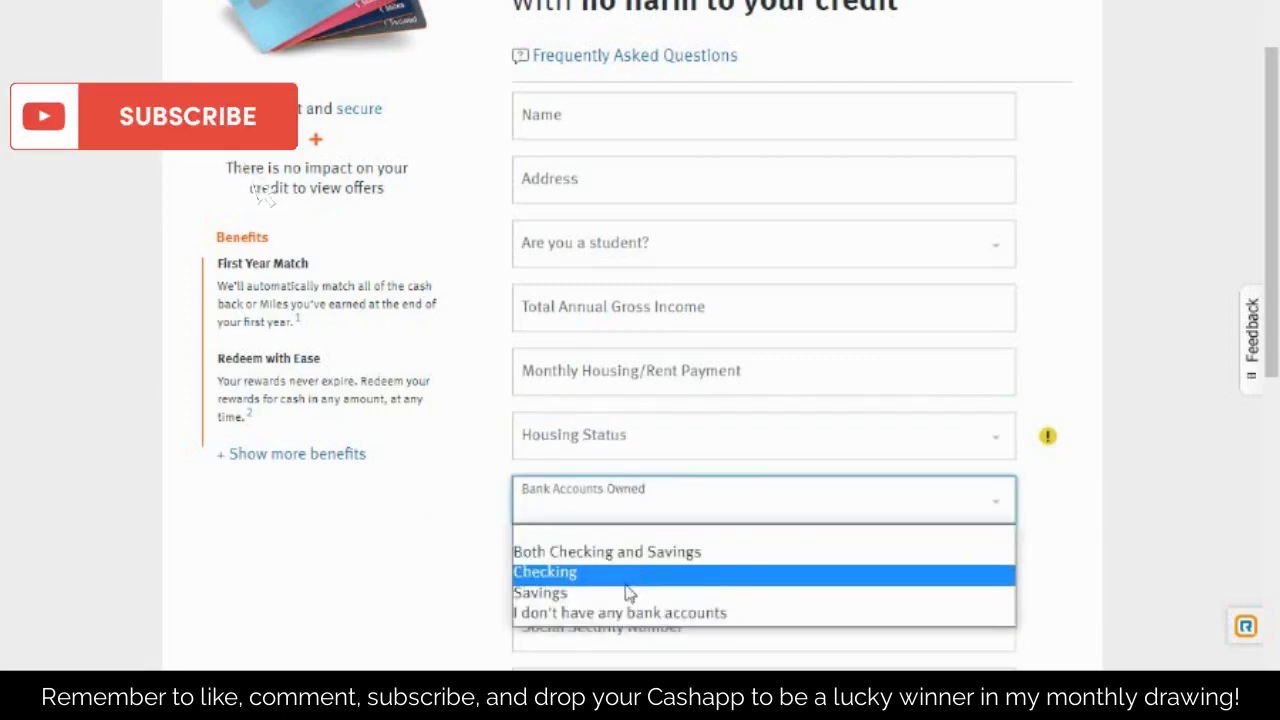
{"action": "left_click", "coordinate": [421, 554]}
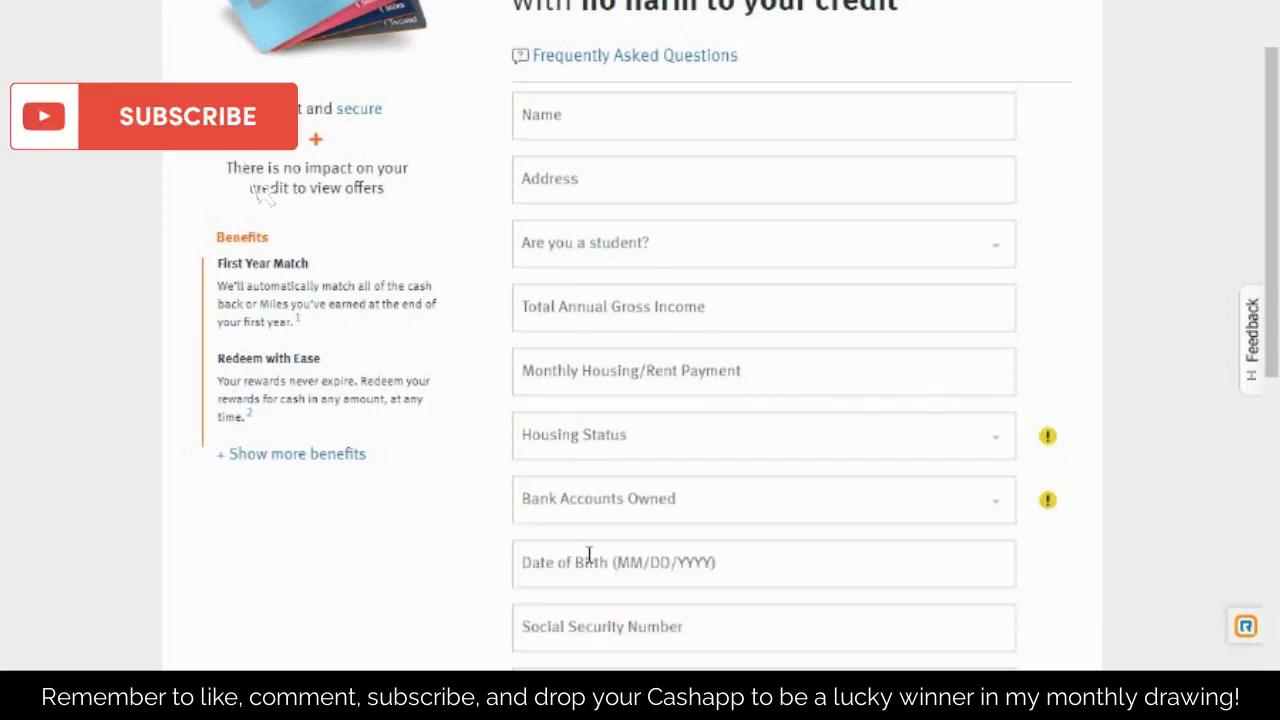
{"action": "scroll", "coordinate": [620, 660], "scroll_direction": "down", "scroll_amount": 2}
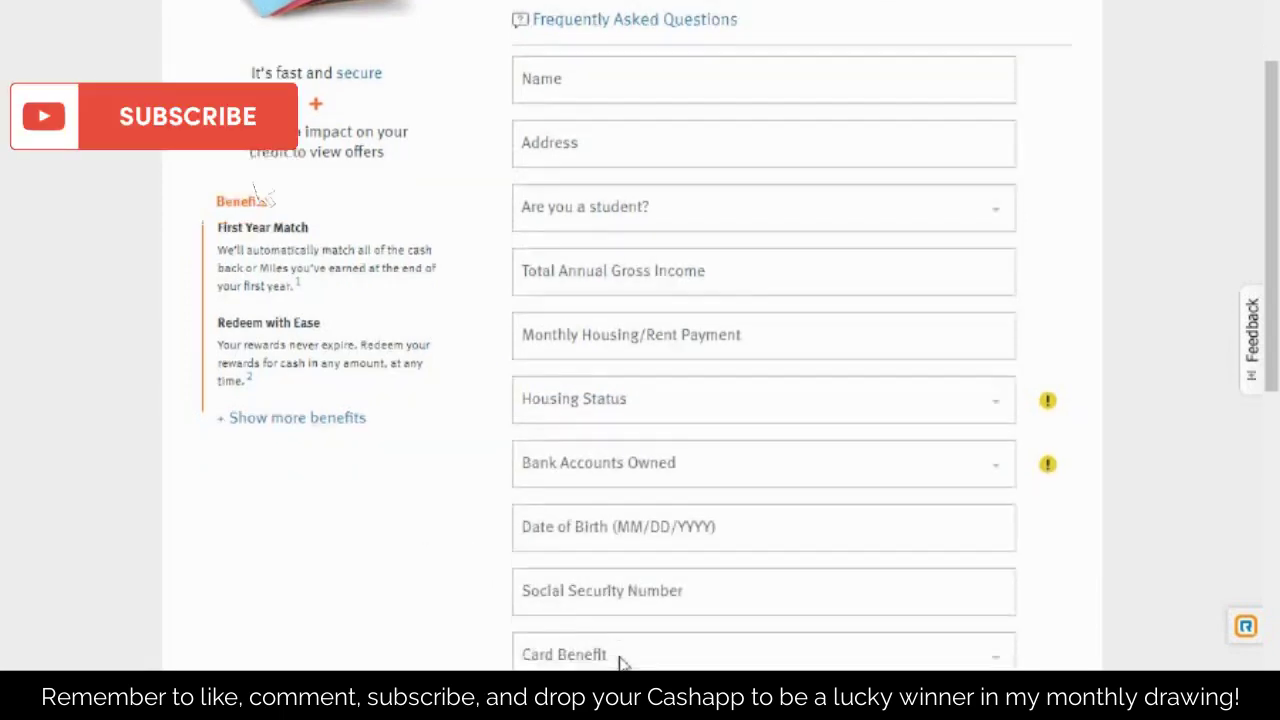
{"action": "left_click", "coordinate": [604, 494]}
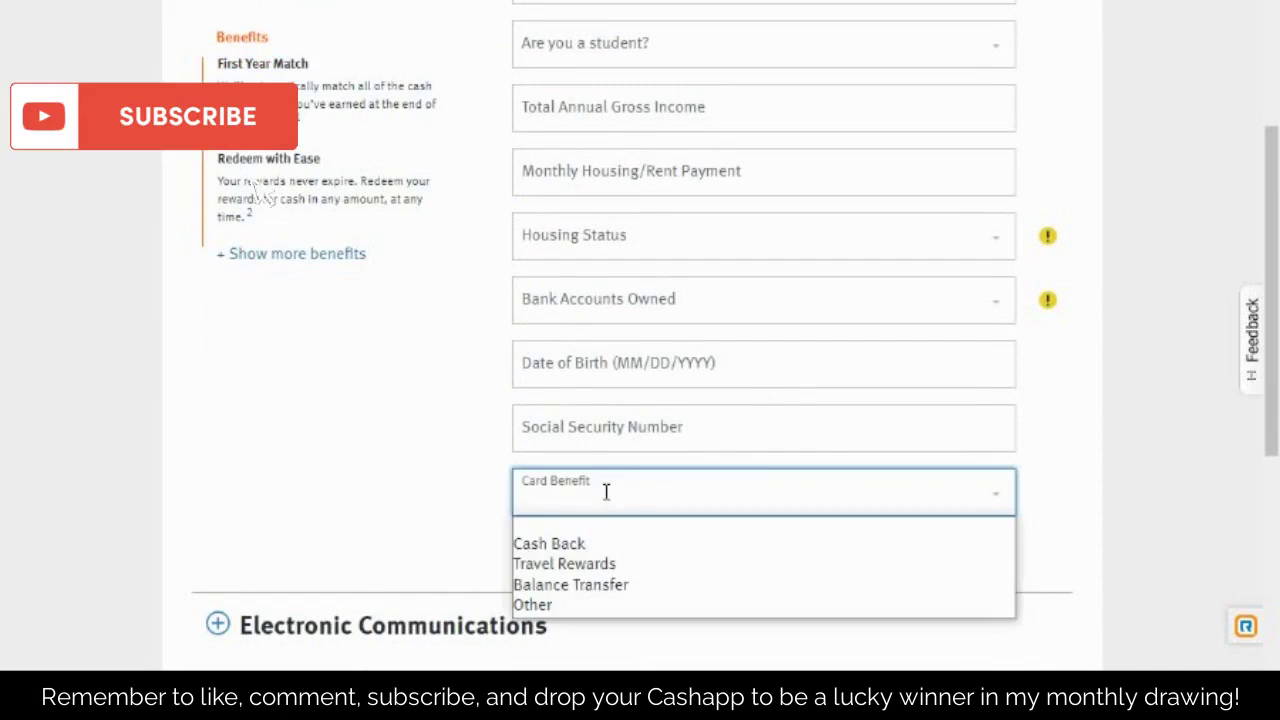
{"action": "left_click", "coordinate": [394, 528]}
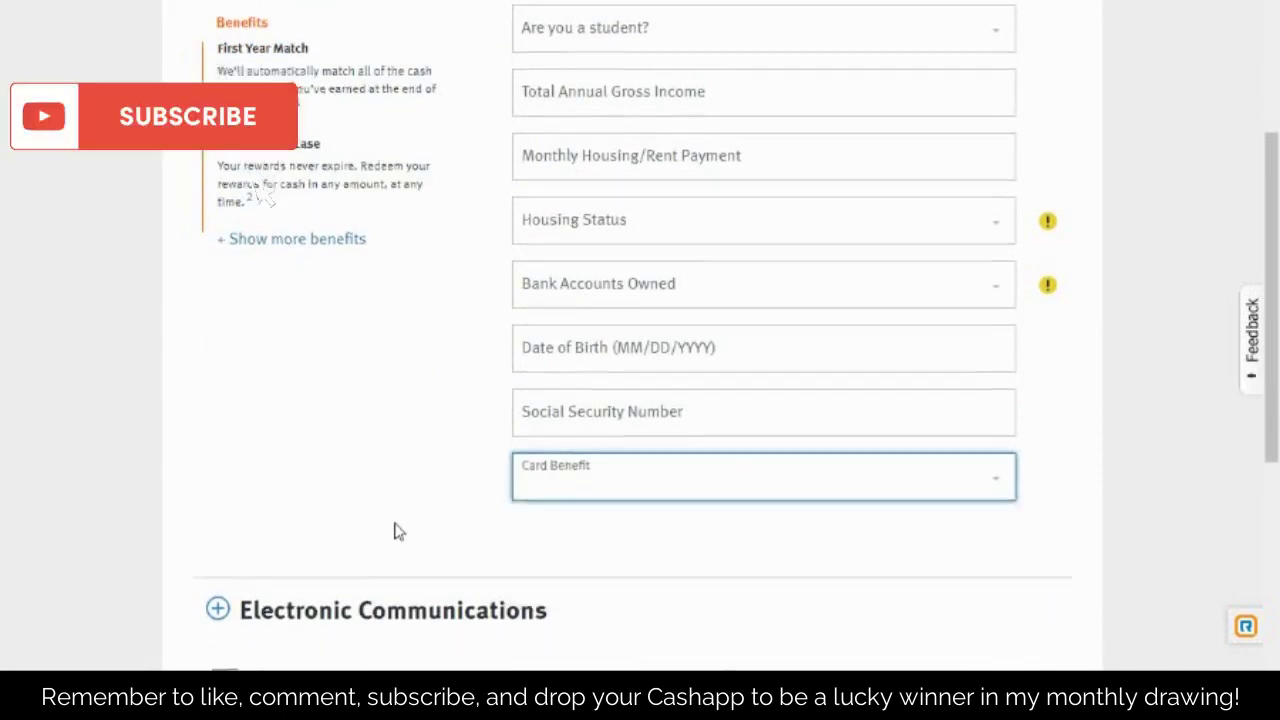
Agree to the Electronic Communications consent in the Discover pre-approval form and look over the rest of the page
{"action": "scroll", "coordinate": [380, 500], "scroll_direction": "down", "scroll_amount": 3}
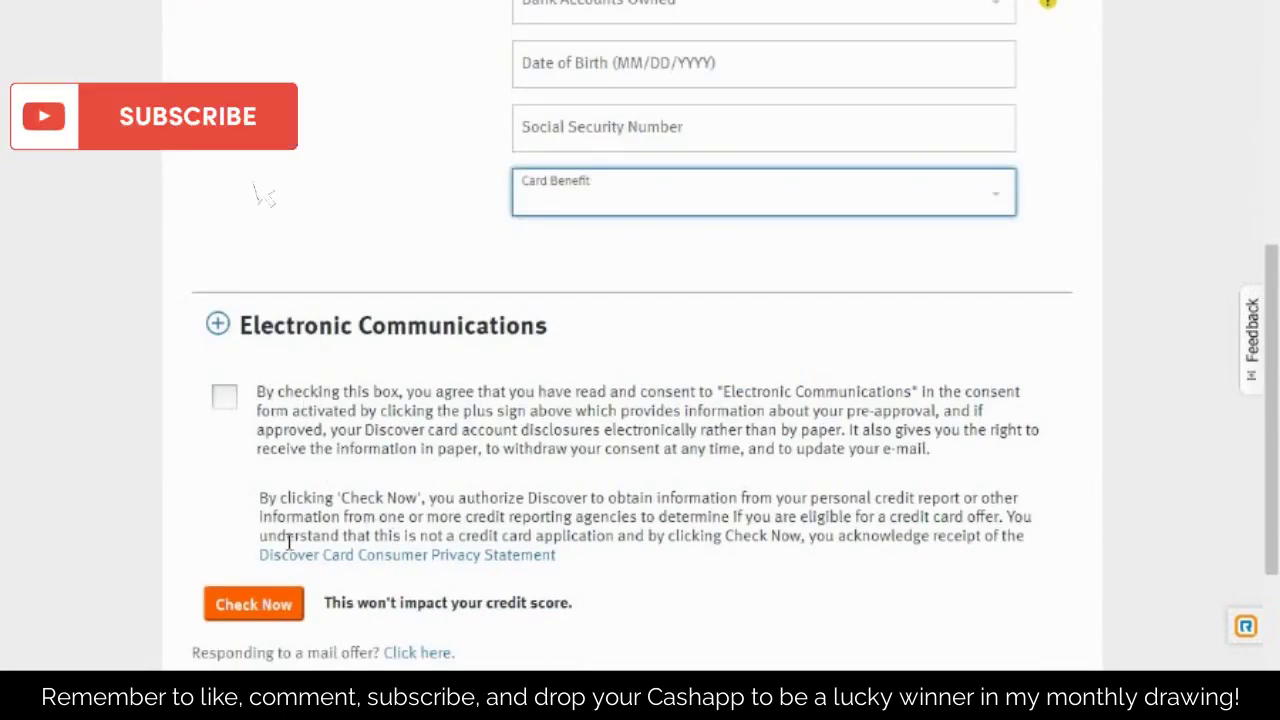
{"action": "left_click", "coordinate": [224, 399]}
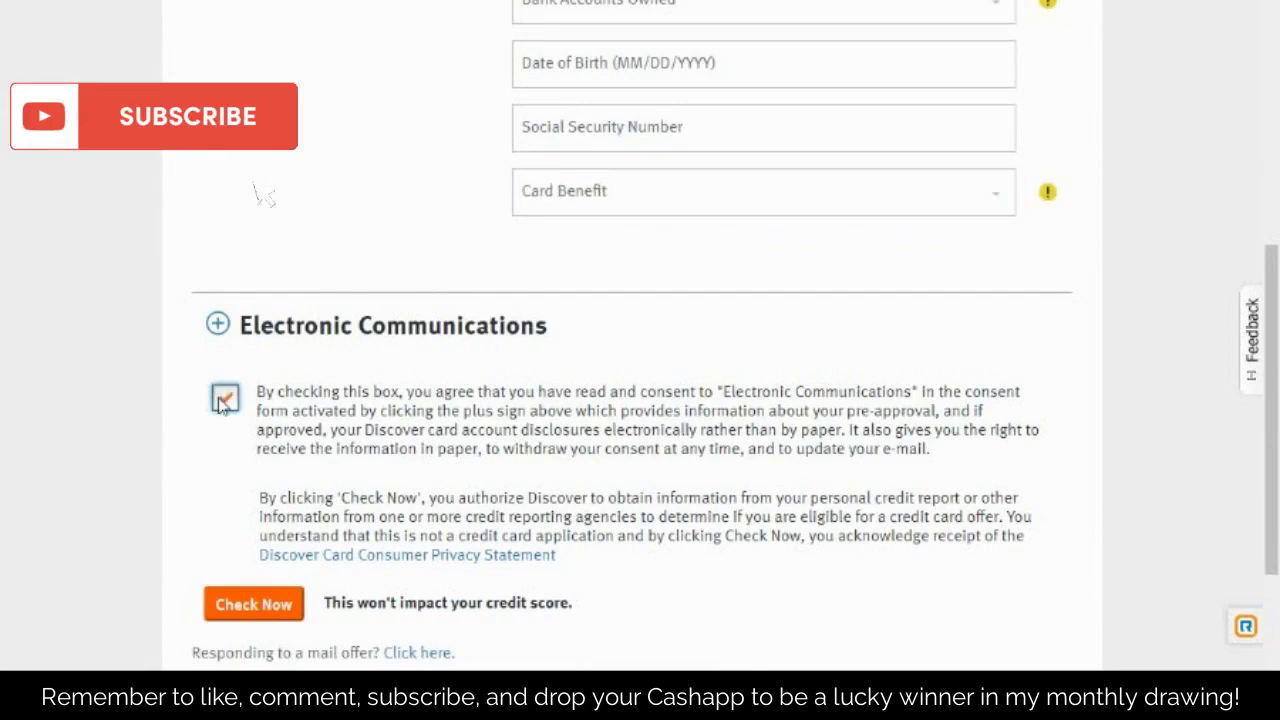
{"action": "scroll", "coordinate": [224, 399], "scroll_direction": "down", "scroll_amount": 3}
{"action": "scroll", "coordinate": [217, 403], "scroll_direction": "up", "scroll_amount": 10}
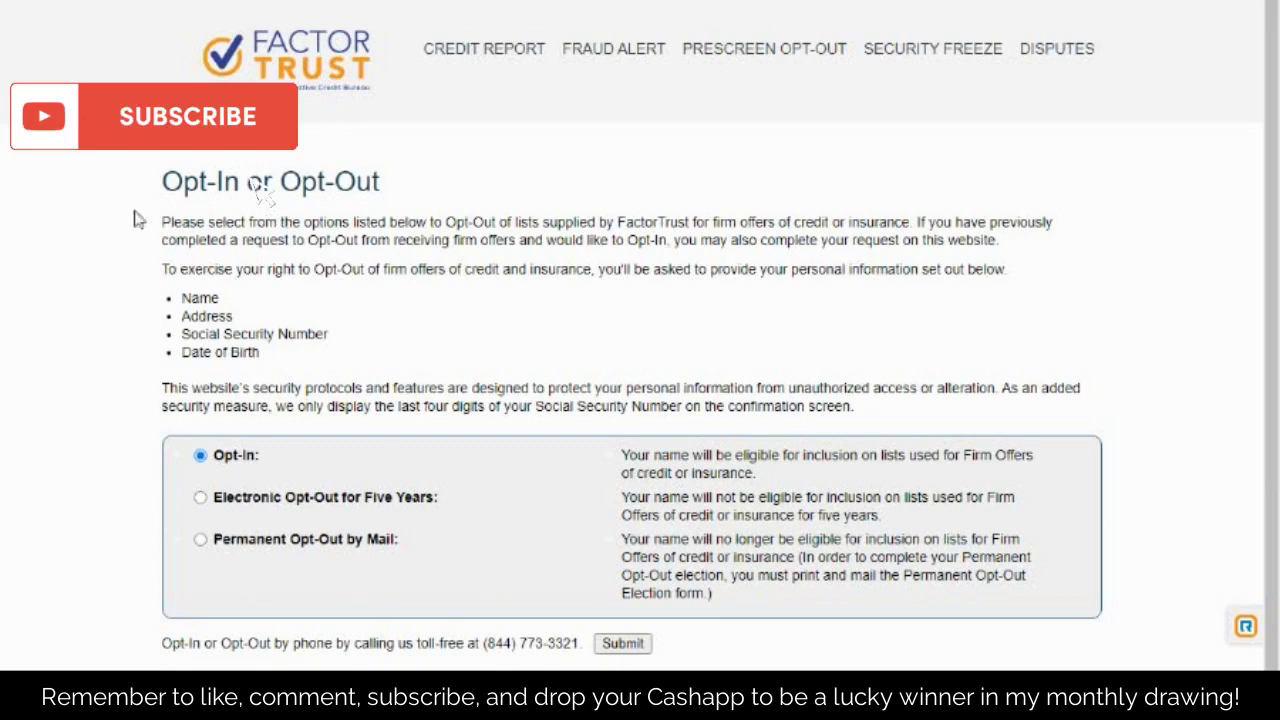
Submit the Opt-In choice on the FactorTrust site to bring up its personal information form
{"action": "left_click", "coordinate": [622, 643]}
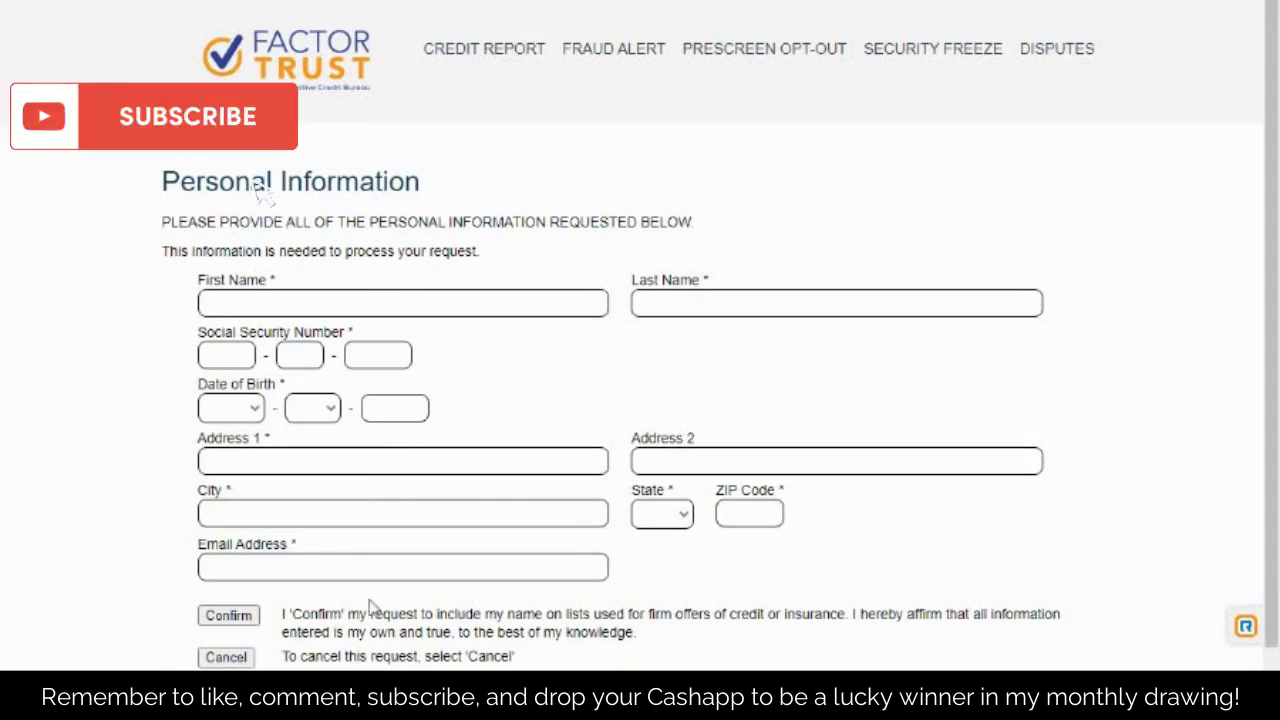
{"action": "left_click", "coordinate": [211, 618]}
Search the browser settings for "pop" and open the Pop-ups and redirects permission in Site Settings
{"action": "key", "text": "alt+f"}
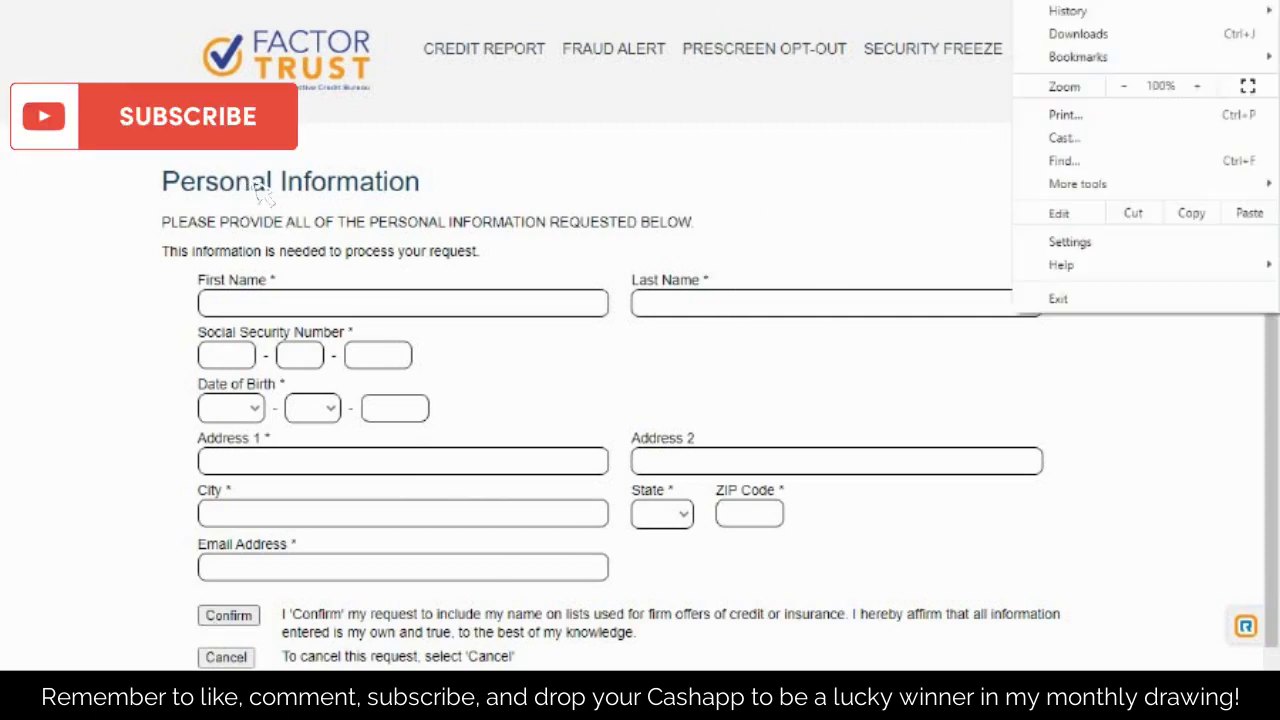
{"action": "left_click", "coordinate": [1069, 247]}
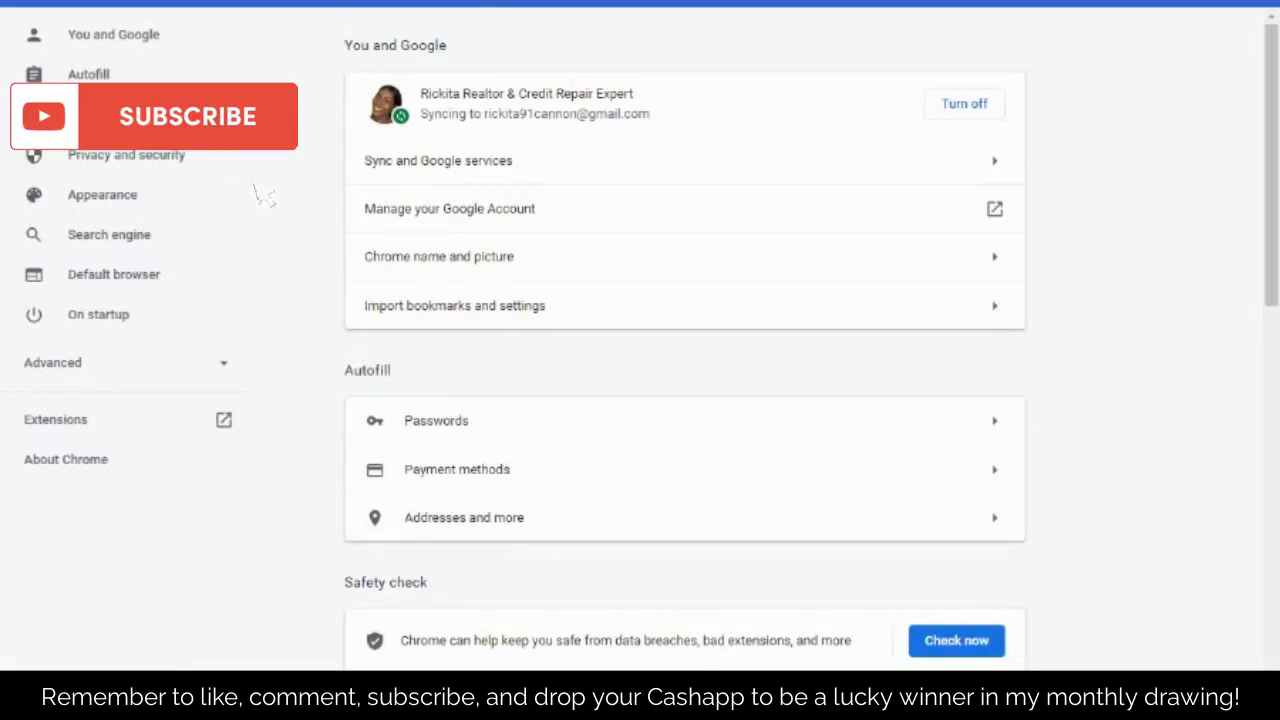
{"action": "type", "text": "pop"}
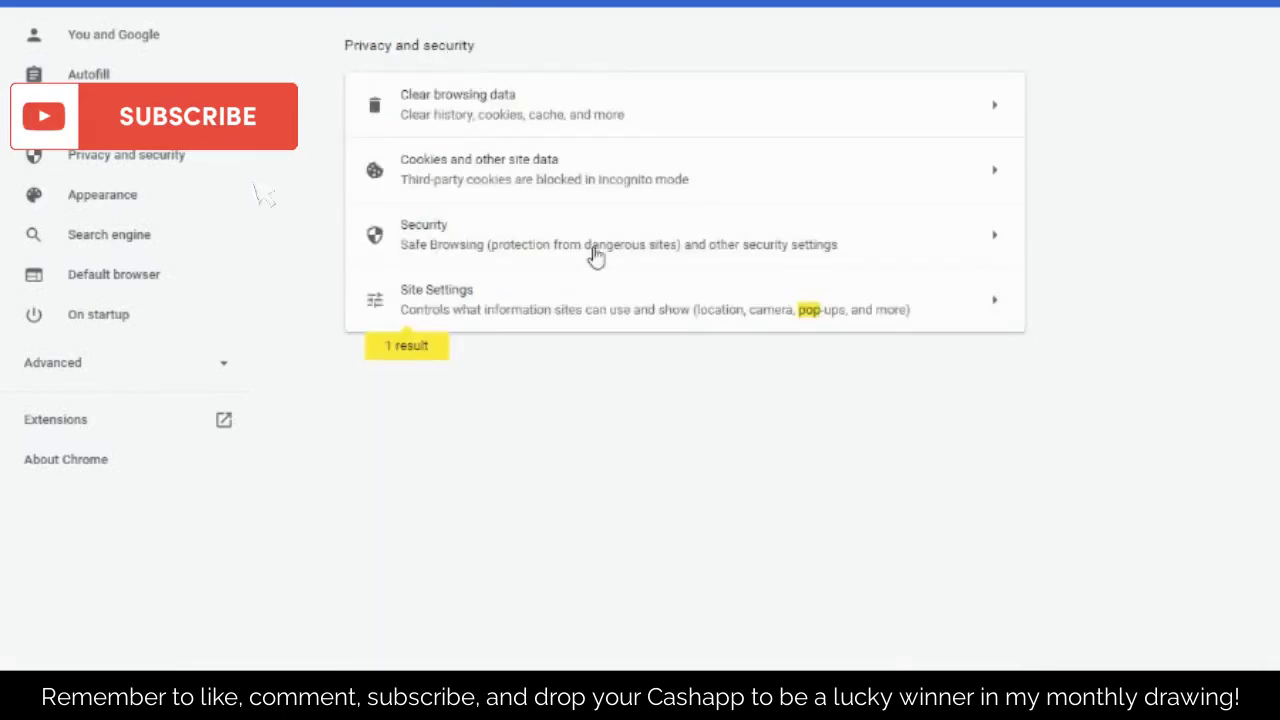
{"action": "left_click", "coordinate": [596, 308]}
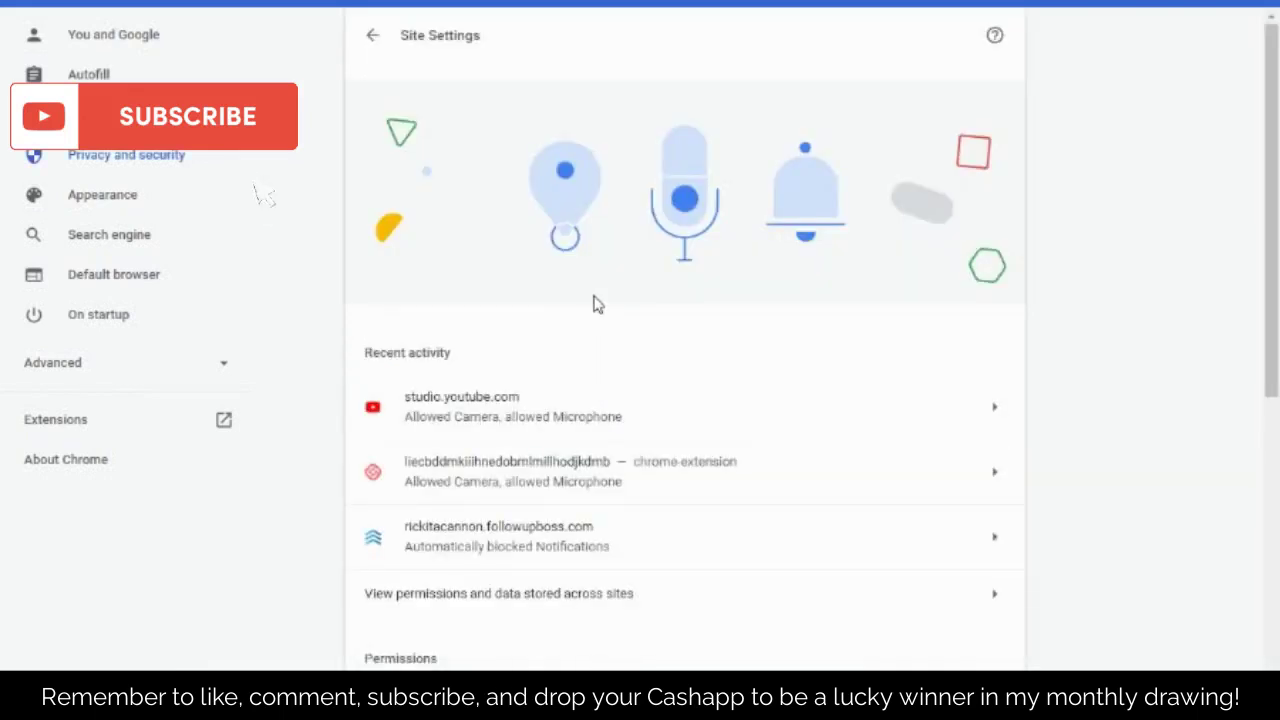
{"action": "left_click", "coordinate": [372, 35]}
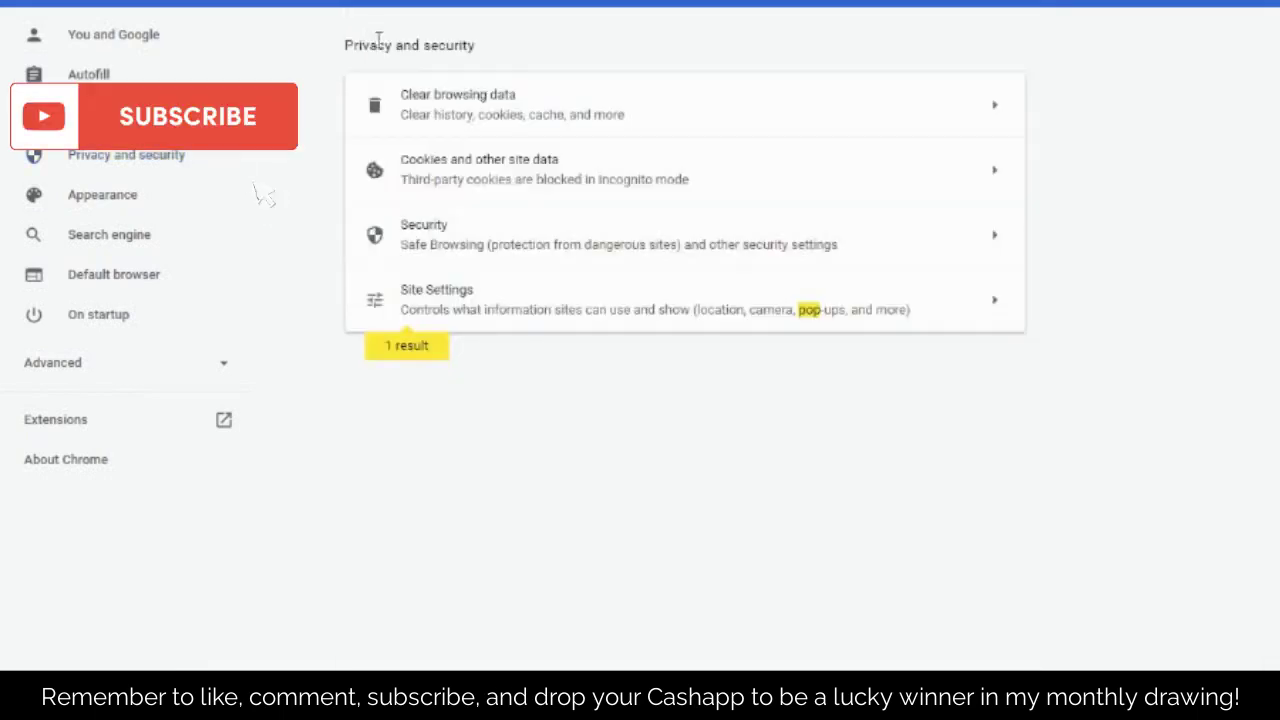
{"action": "left_click", "coordinate": [800, 316]}
{"action": "scroll", "coordinate": [772, 358], "scroll_direction": "down", "scroll_amount": 8}
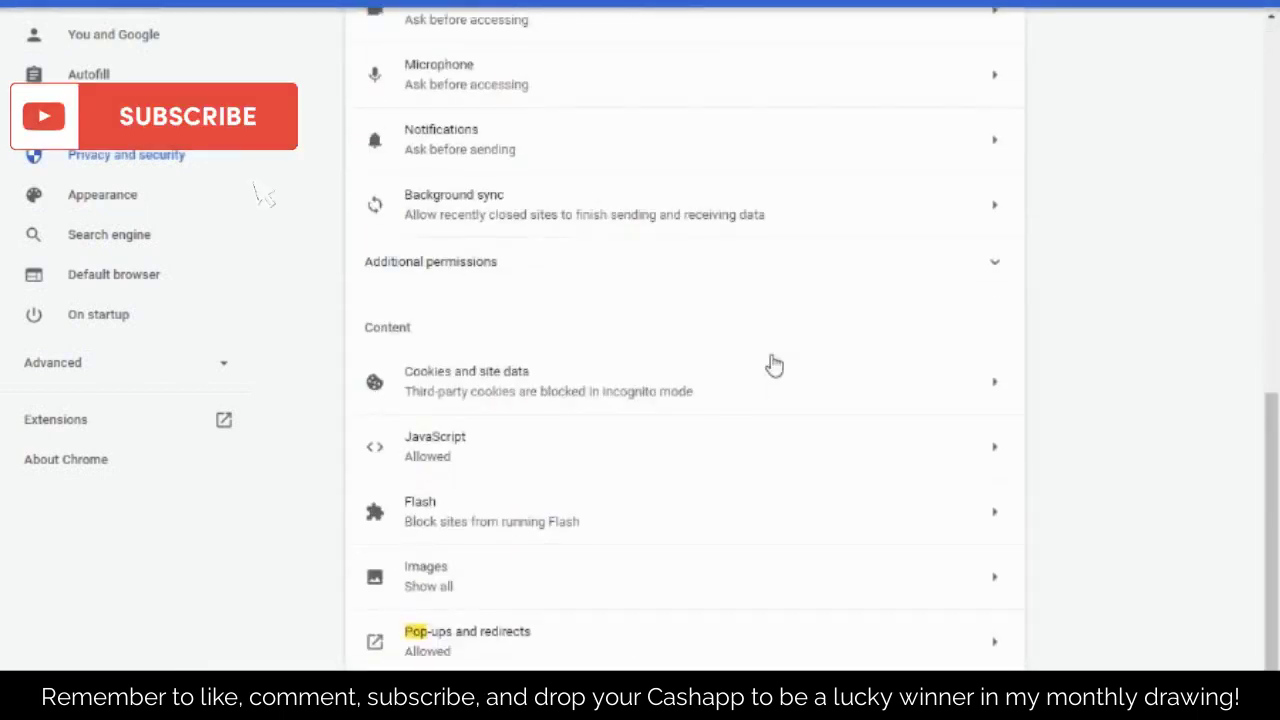
{"action": "left_click", "coordinate": [410, 645]}
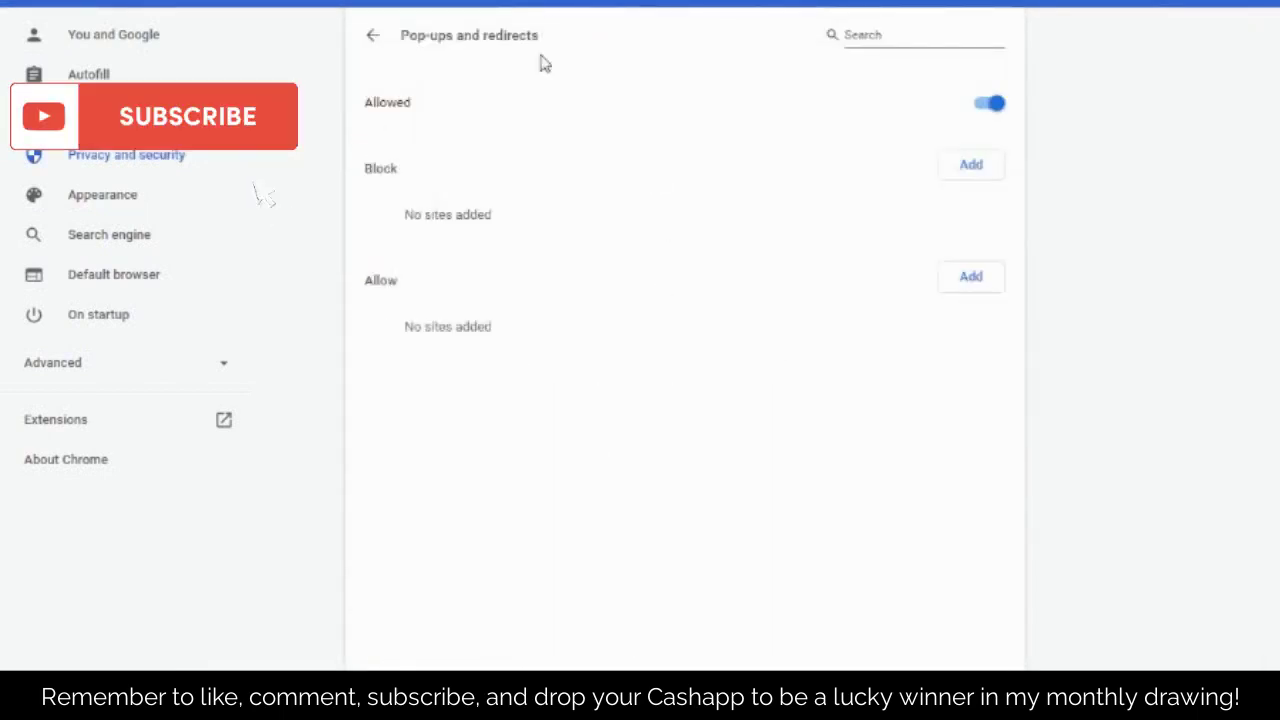
Switch pop-ups and redirects to Blocked (recommended) and back to Allowed
{"action": "left_click", "coordinate": [988, 103]}
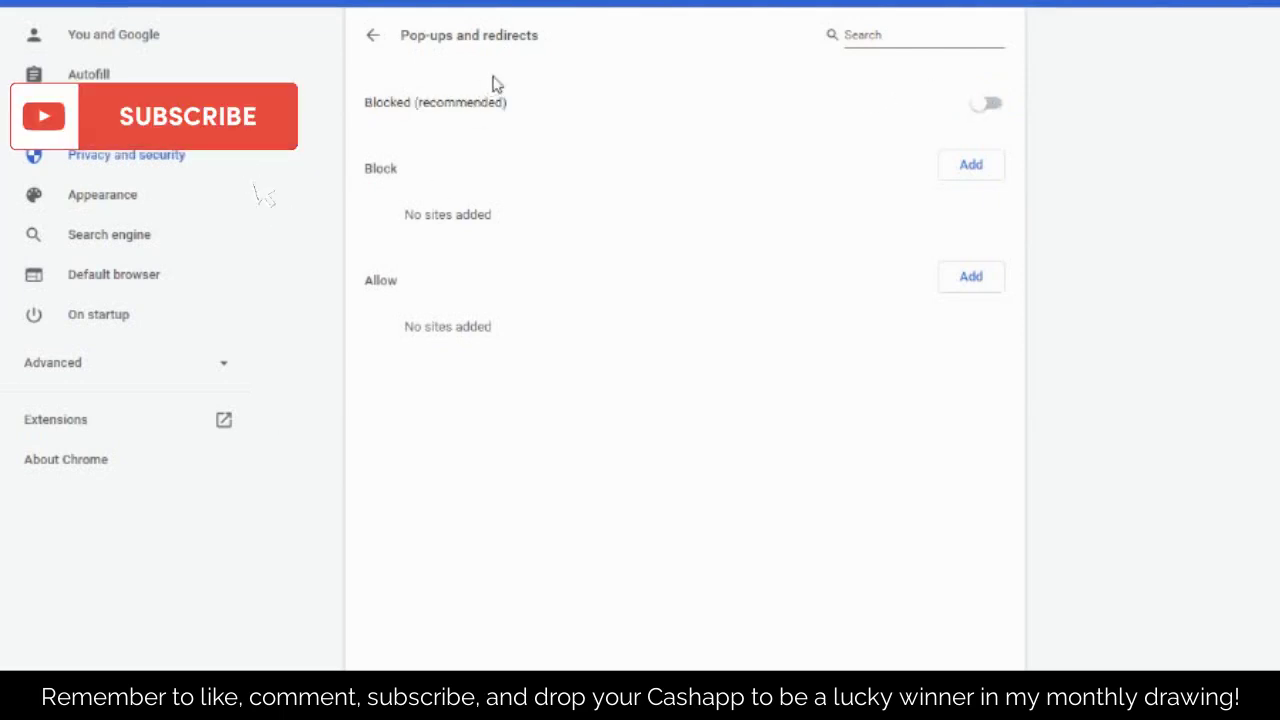
{"action": "left_click", "coordinate": [990, 105]}
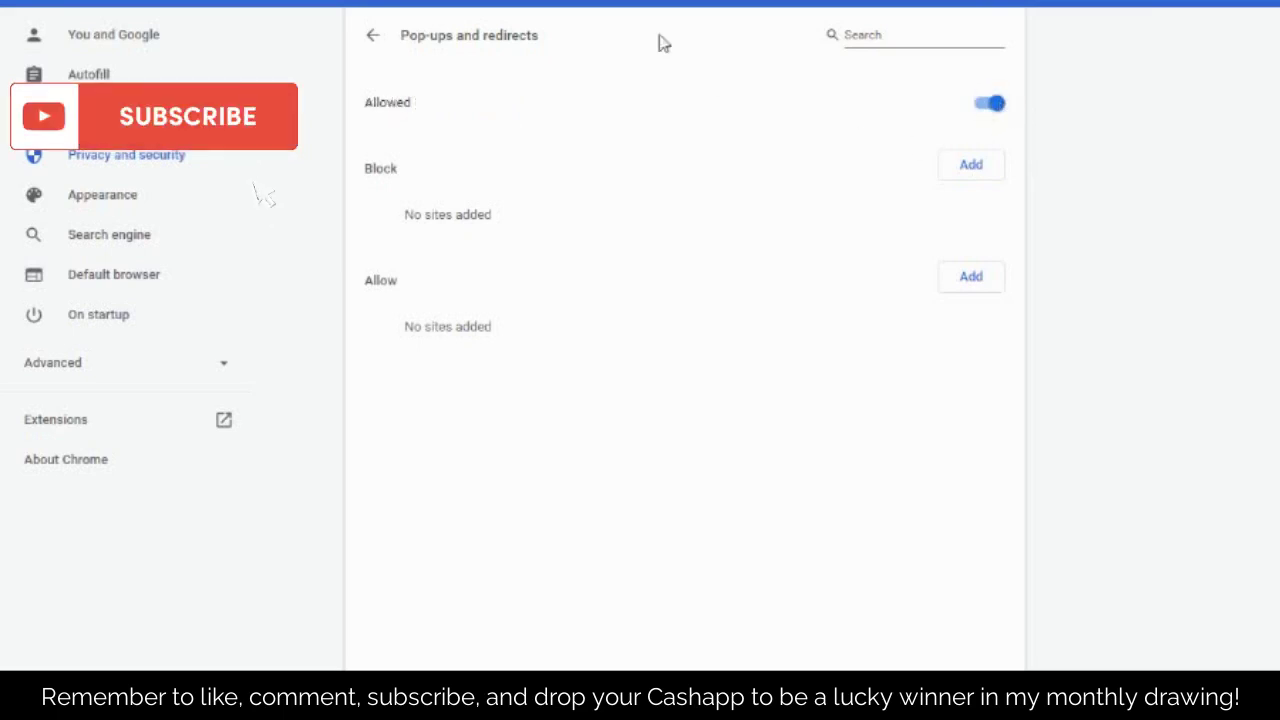
Review the advanced Clear browsing data options for the All time range, from Browsing history to Hosted app data, and leave without clearing
{"action": "key", "text": "alt+Left"}
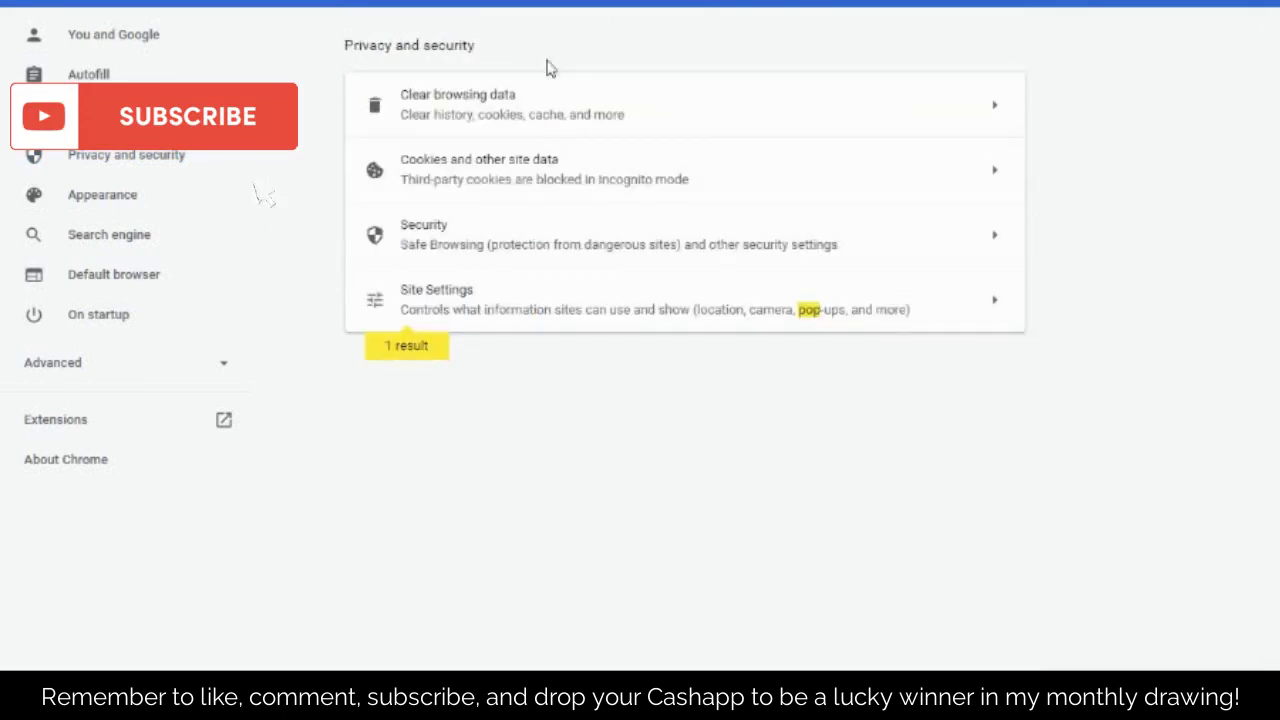
{"action": "left_click", "coordinate": [488, 101]}
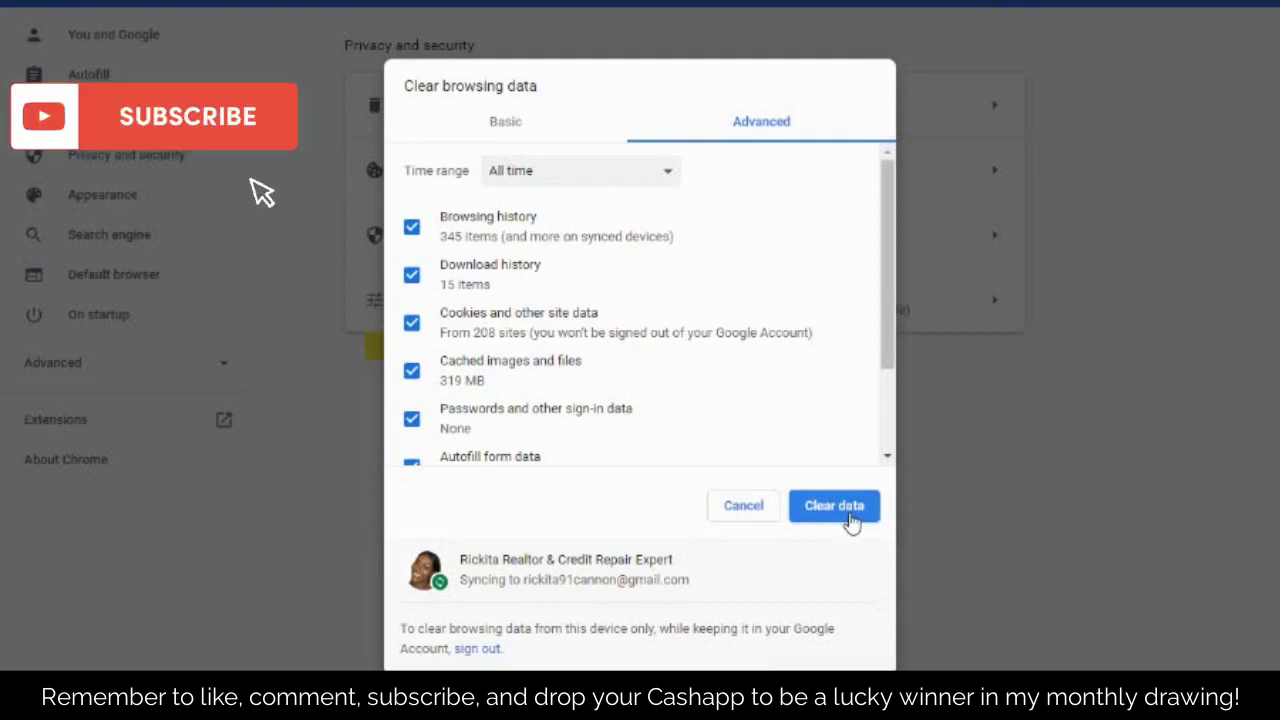
{"action": "scroll", "coordinate": [690, 355], "scroll_direction": "down", "scroll_amount": 3}
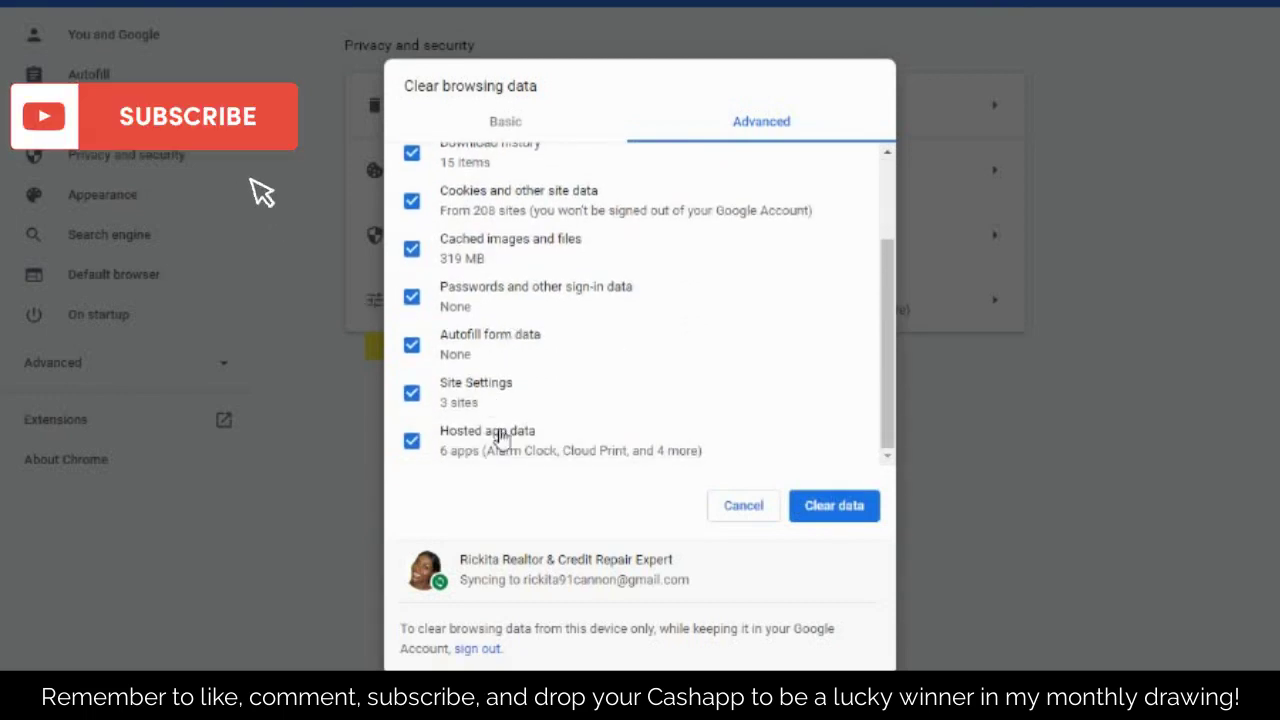
{"action": "scroll", "coordinate": [543, 385], "scroll_direction": "up", "scroll_amount": 3}
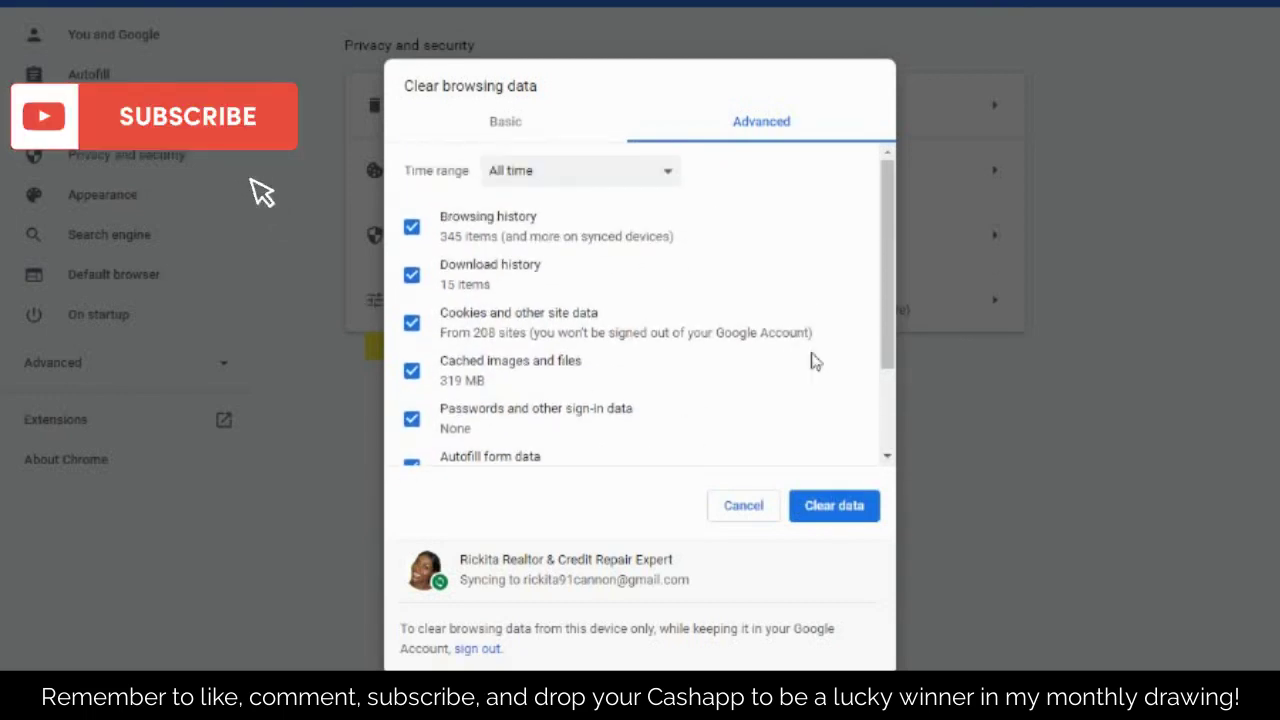
{"action": "left_click", "coordinate": [752, 510]}
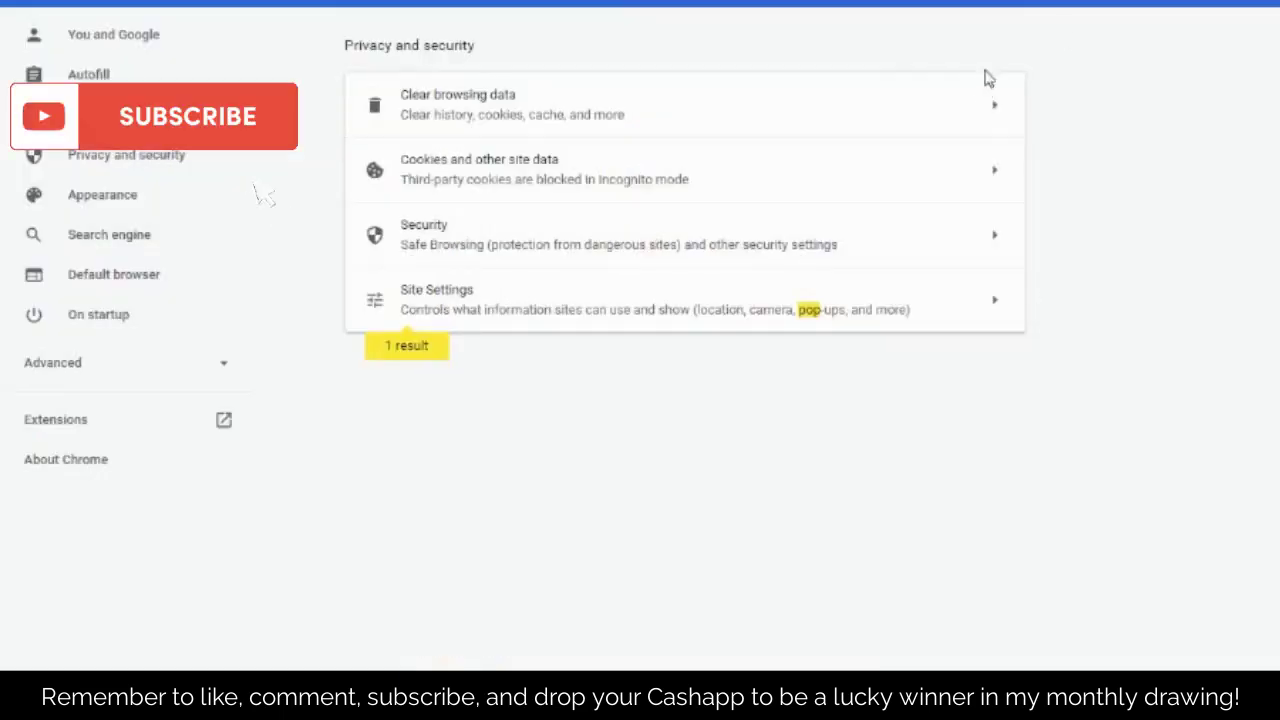
Open a new incognito window and load the Victoria's Secret website in it
{"action": "left_click", "coordinate": [1265, 1]}
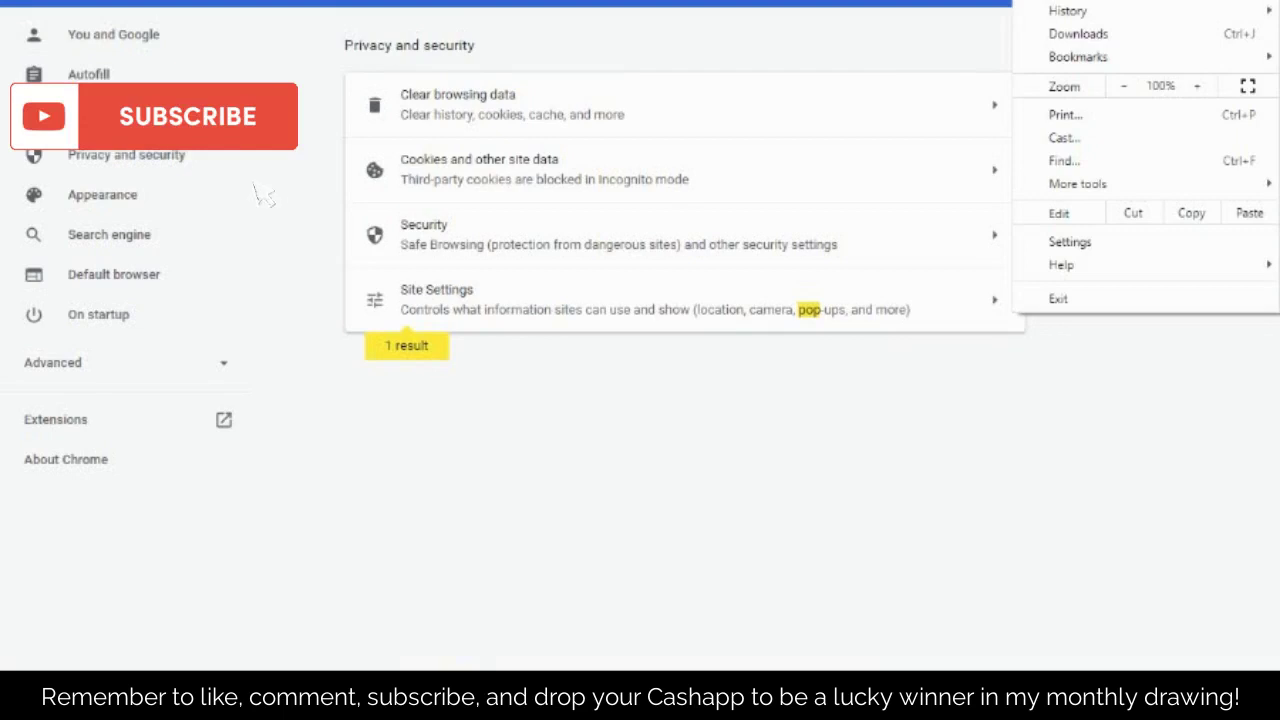
{"action": "key", "text": "ctrl+shift+n"}
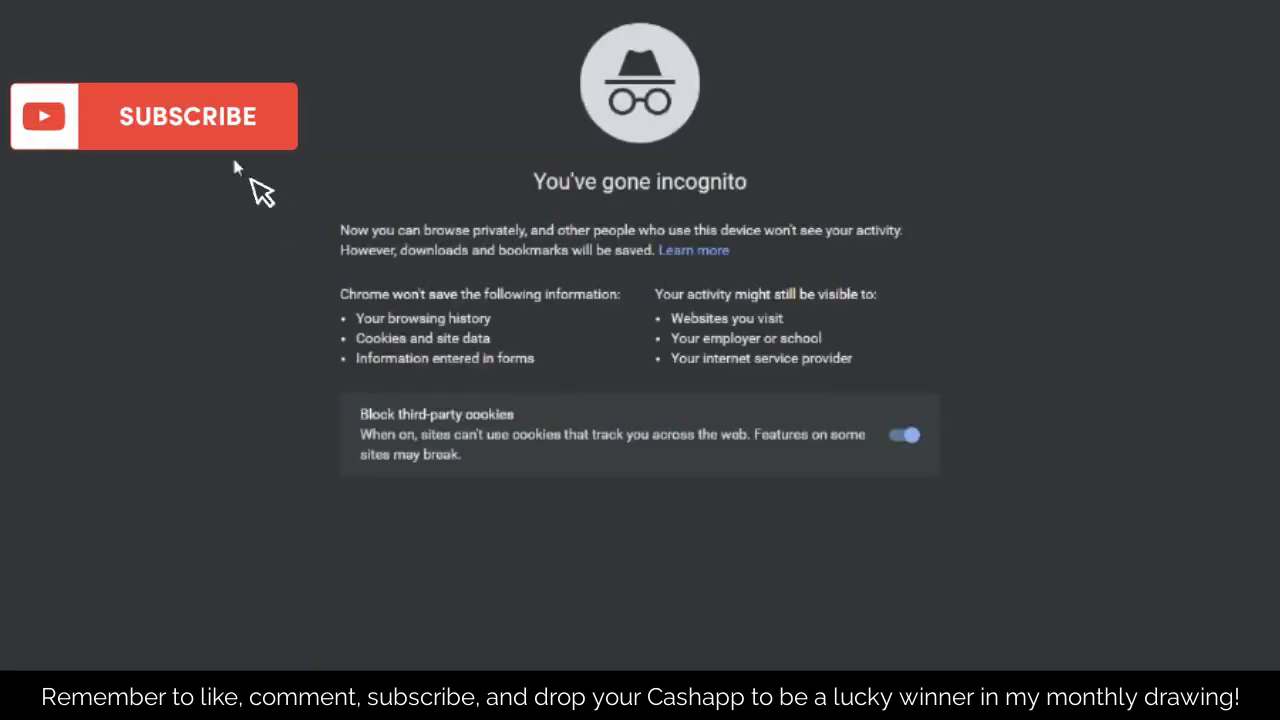
{"action": "type", "text": "v"}
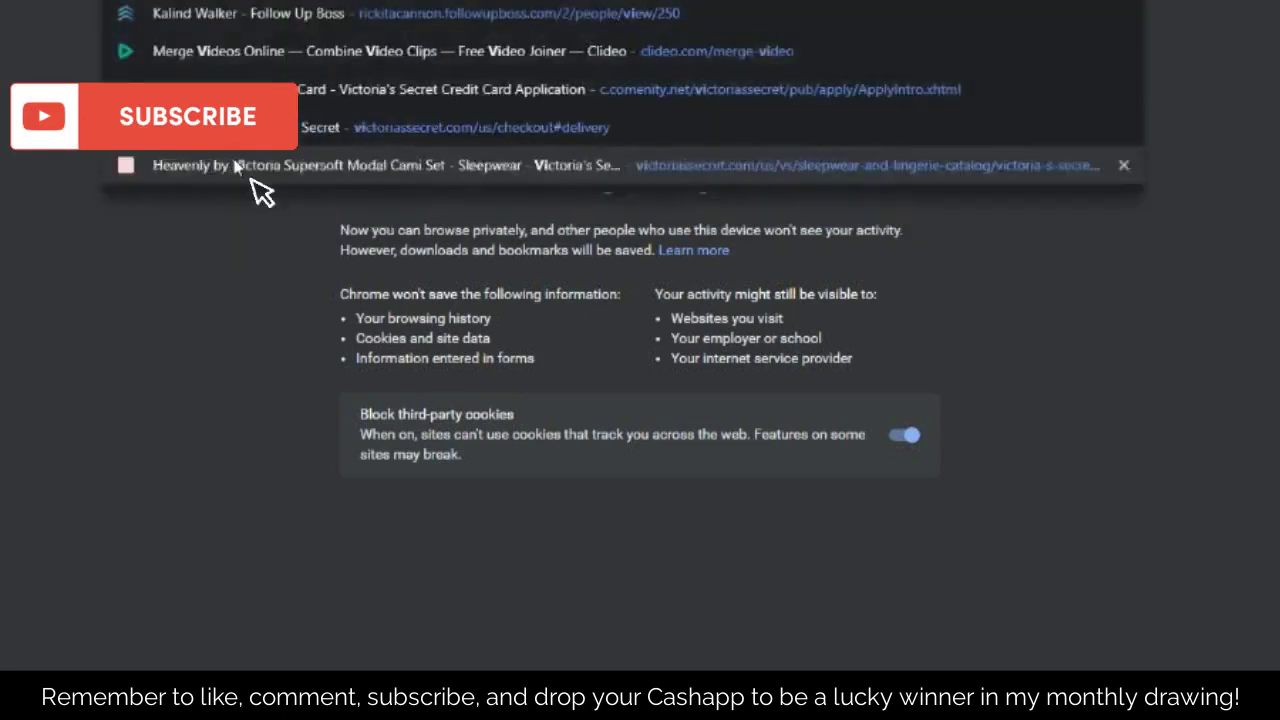
{"action": "left_click", "coordinate": [233, 160]}
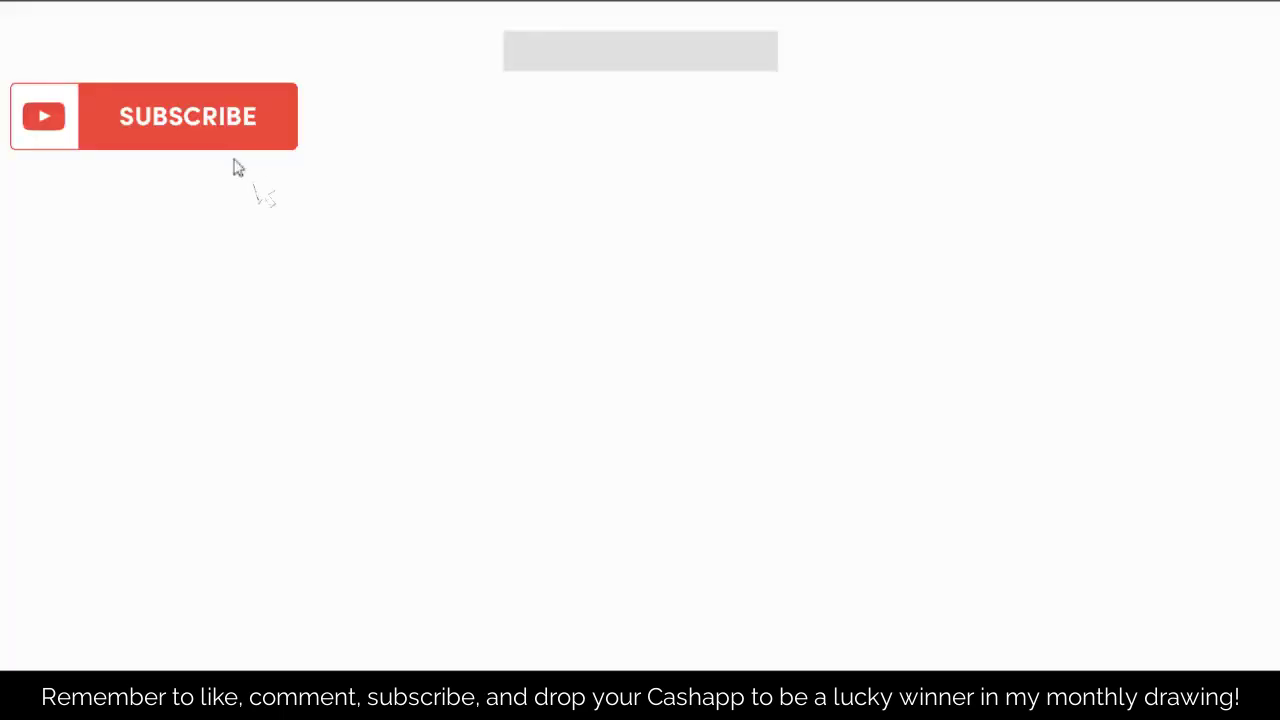
Browse the Cami Sets in the Sleep category, dismiss the email sign-up pop-up, and open the dark violet Heavenly by Victoria Supersoft Modal Cami Set
{"action": "mouse_move", "coordinate": [237, 168]}
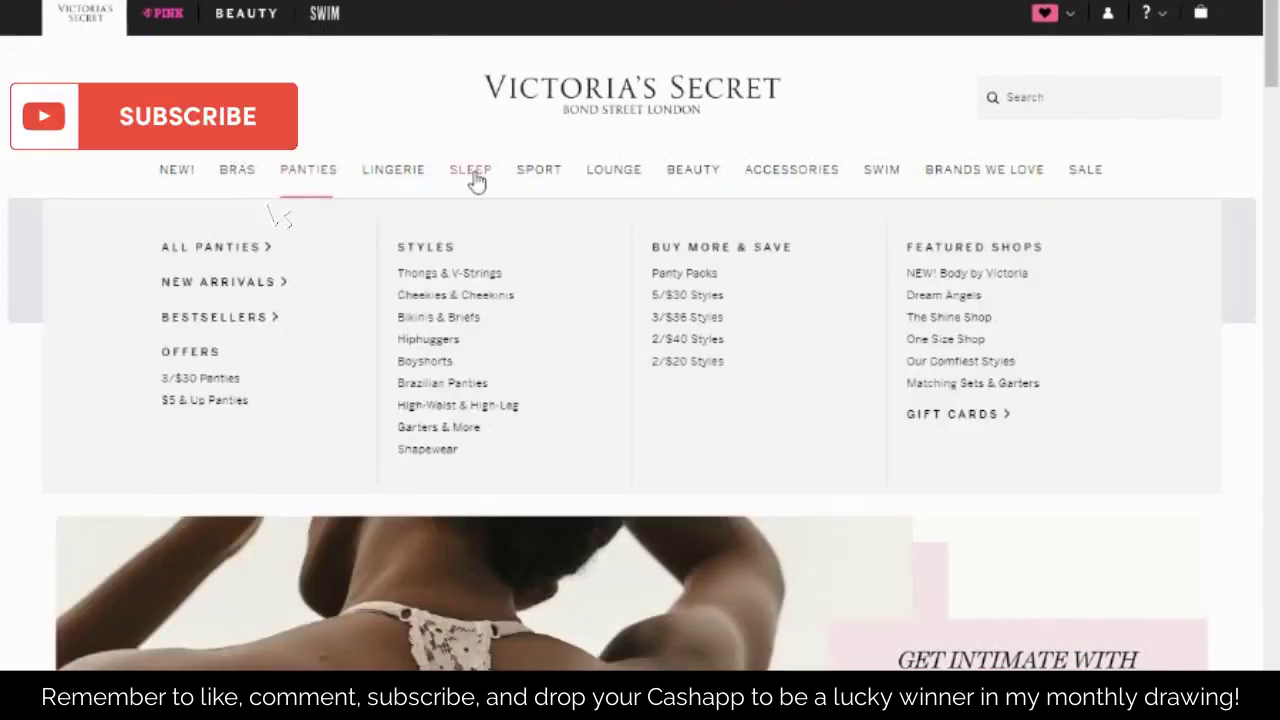
{"action": "mouse_move", "coordinate": [476, 180]}
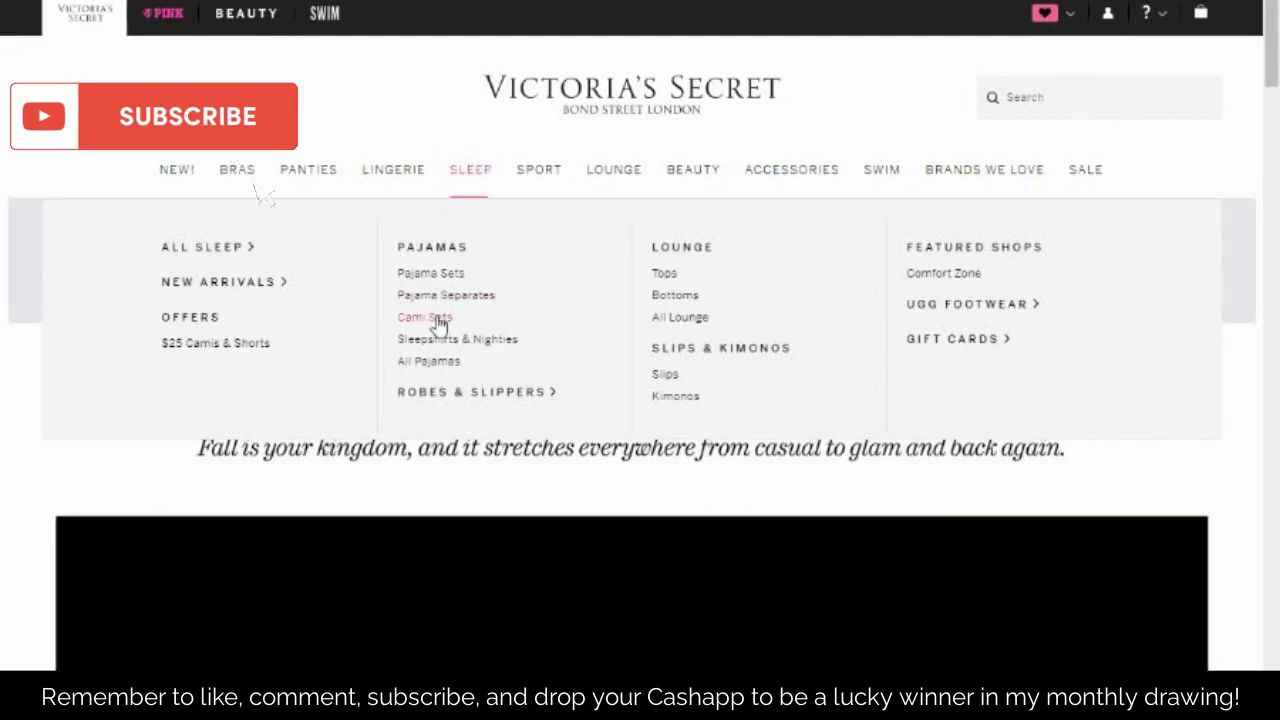
{"action": "left_click", "coordinate": [437, 318]}
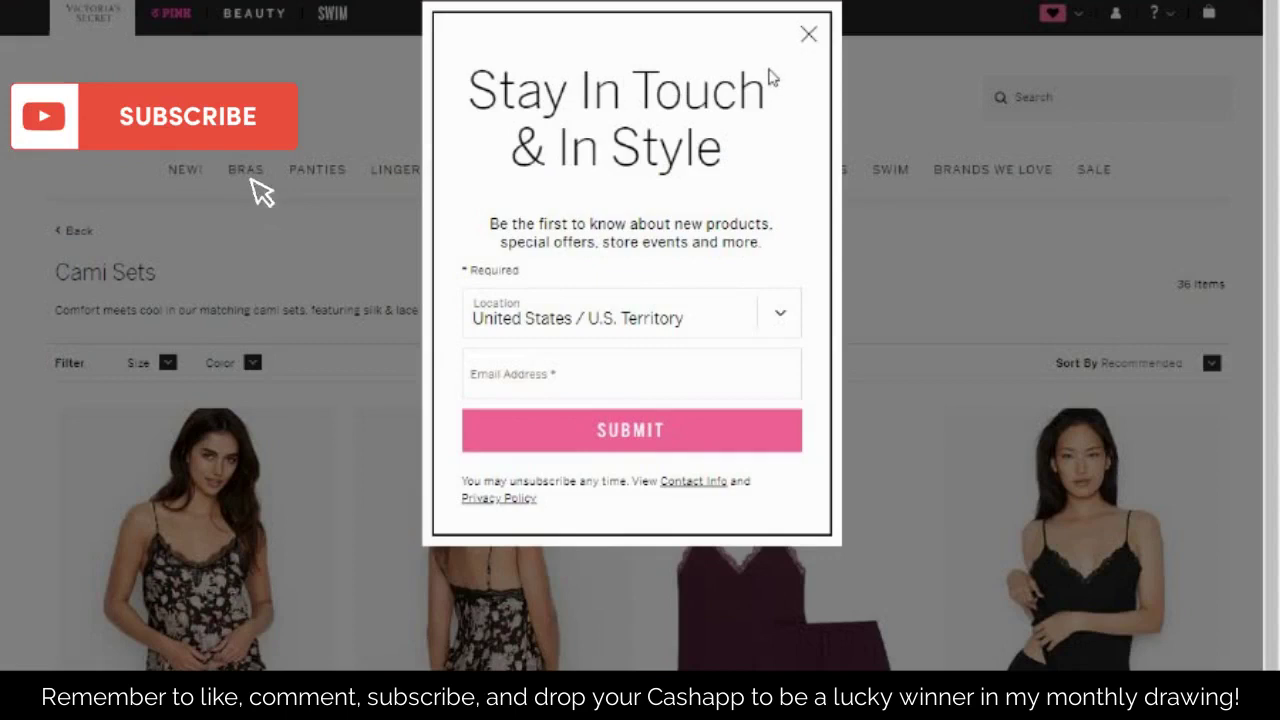
{"action": "left_click", "coordinate": [810, 36]}
{"action": "scroll", "coordinate": [791, 169], "scroll_direction": "down", "scroll_amount": 2}
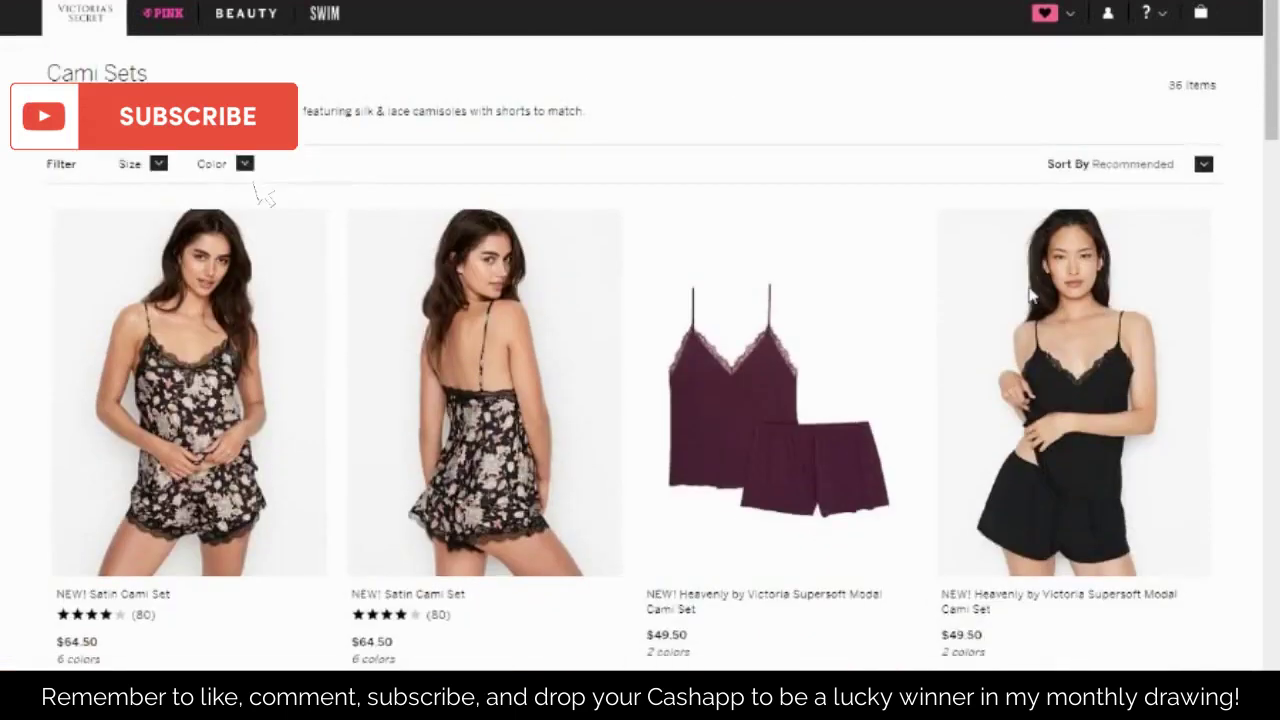
{"action": "left_click", "coordinate": [775, 410]}
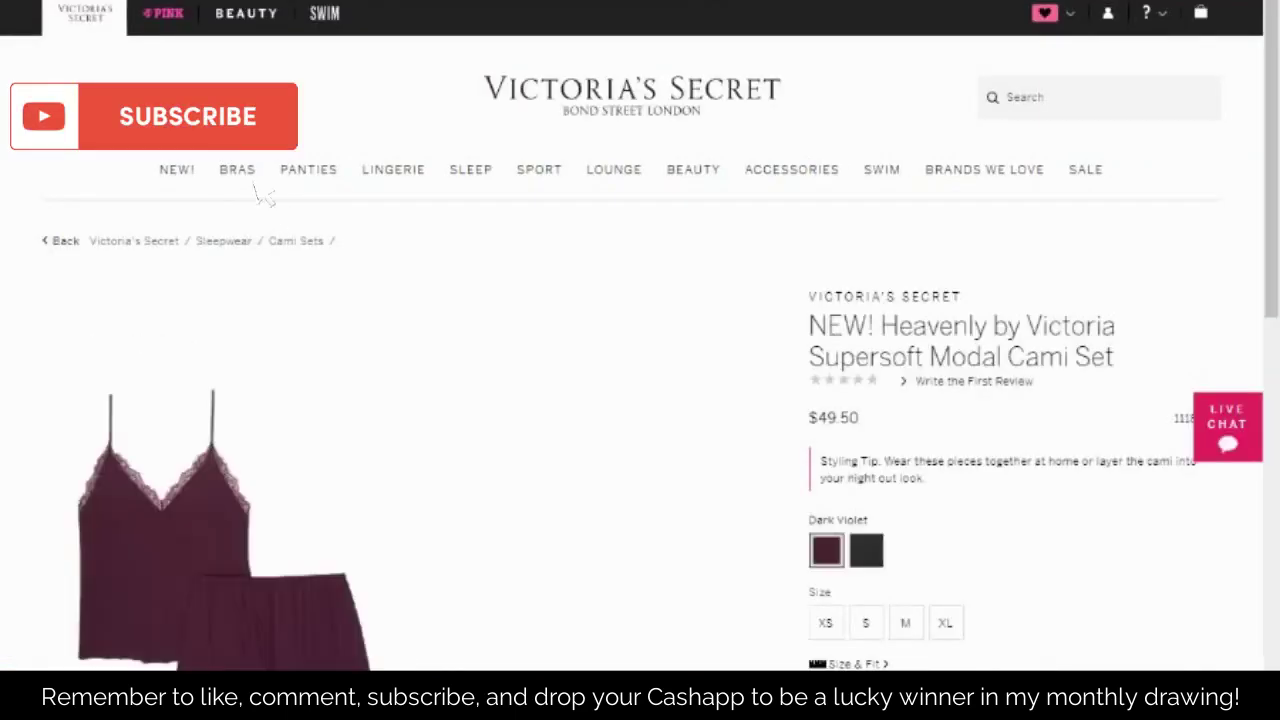
Choose size S in Dark Violet, set the quantity to 4, and add the cami set to the bag
{"action": "left_click", "coordinate": [866, 623]}
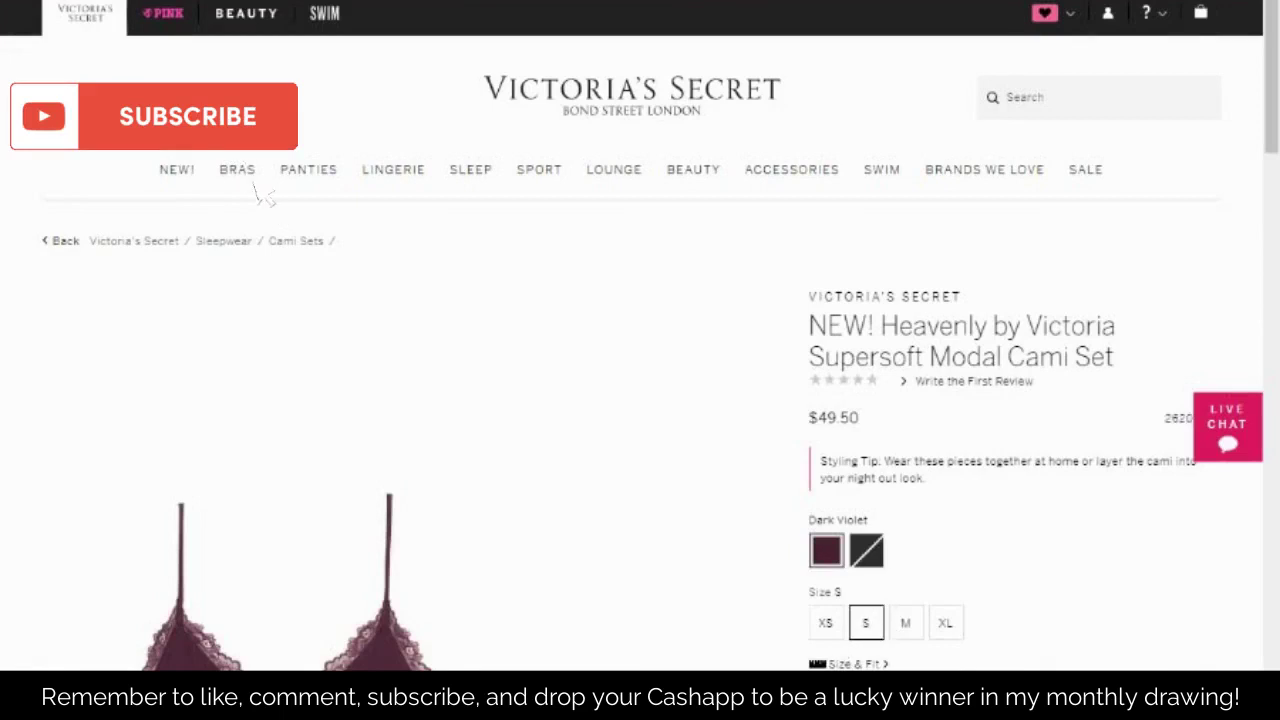
{"action": "scroll", "coordinate": [866, 623], "scroll_direction": "down", "scroll_amount": 1}
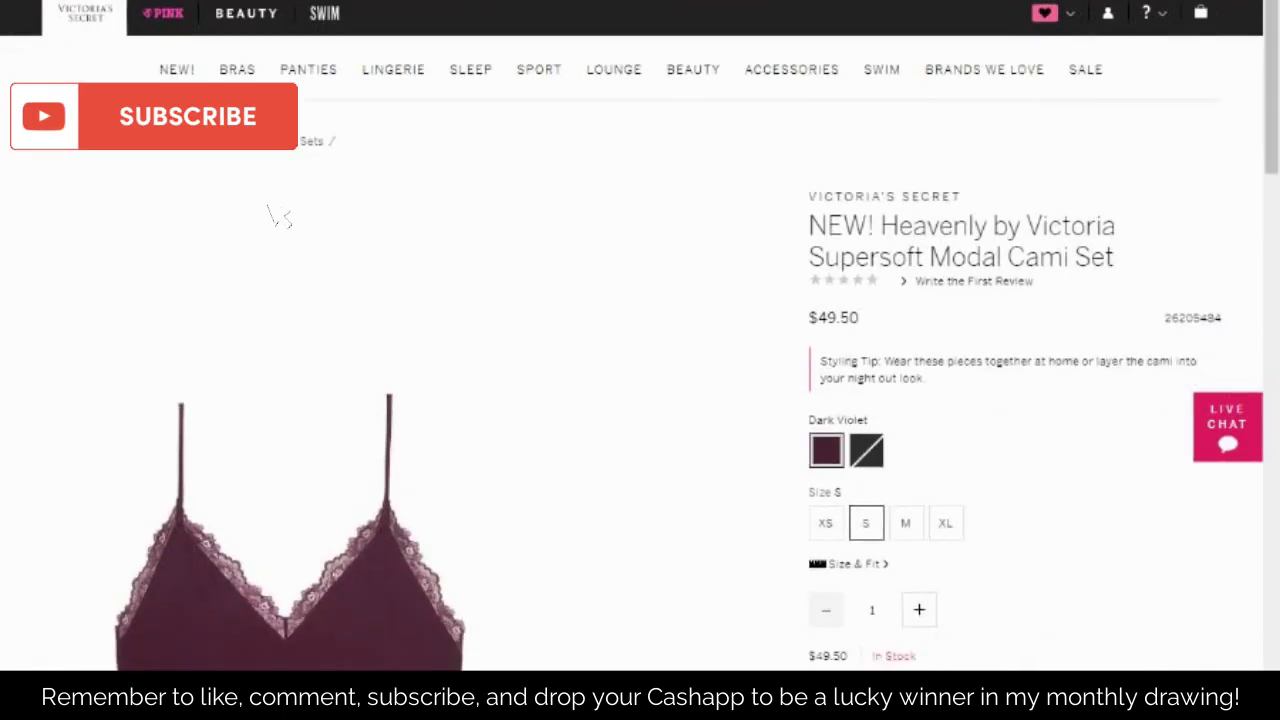
{"action": "left_click", "coordinate": [929, 609]}
{"action": "left_click", "coordinate": [929, 609]}
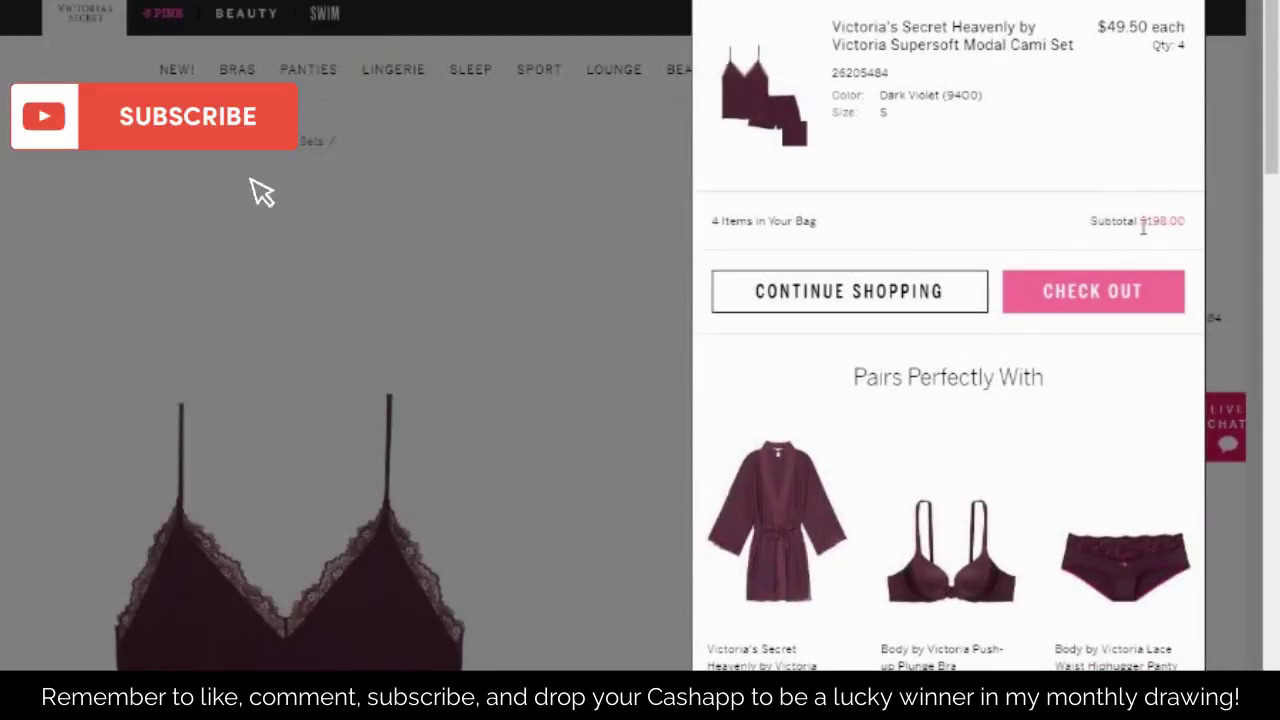
Check out the bag as a guest and look over the billing, shipping and contact information form
{"action": "left_click", "coordinate": [1118, 292]}
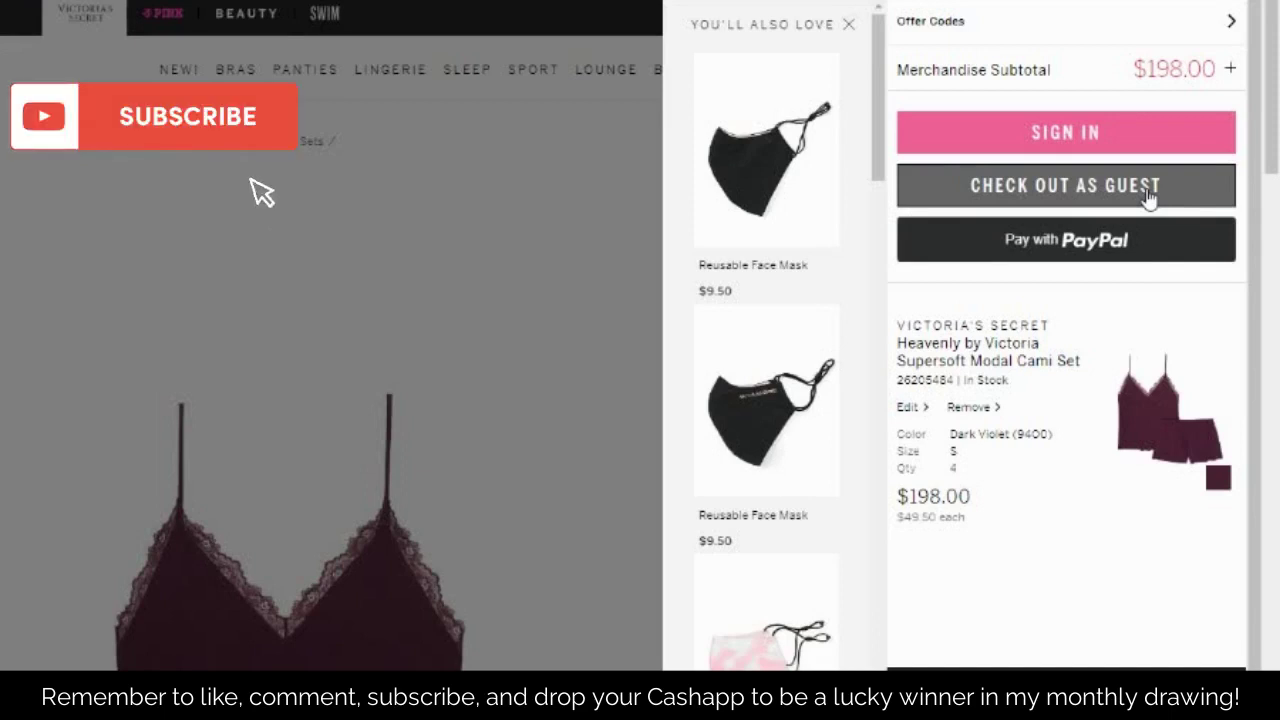
{"action": "left_click", "coordinate": [1075, 198]}
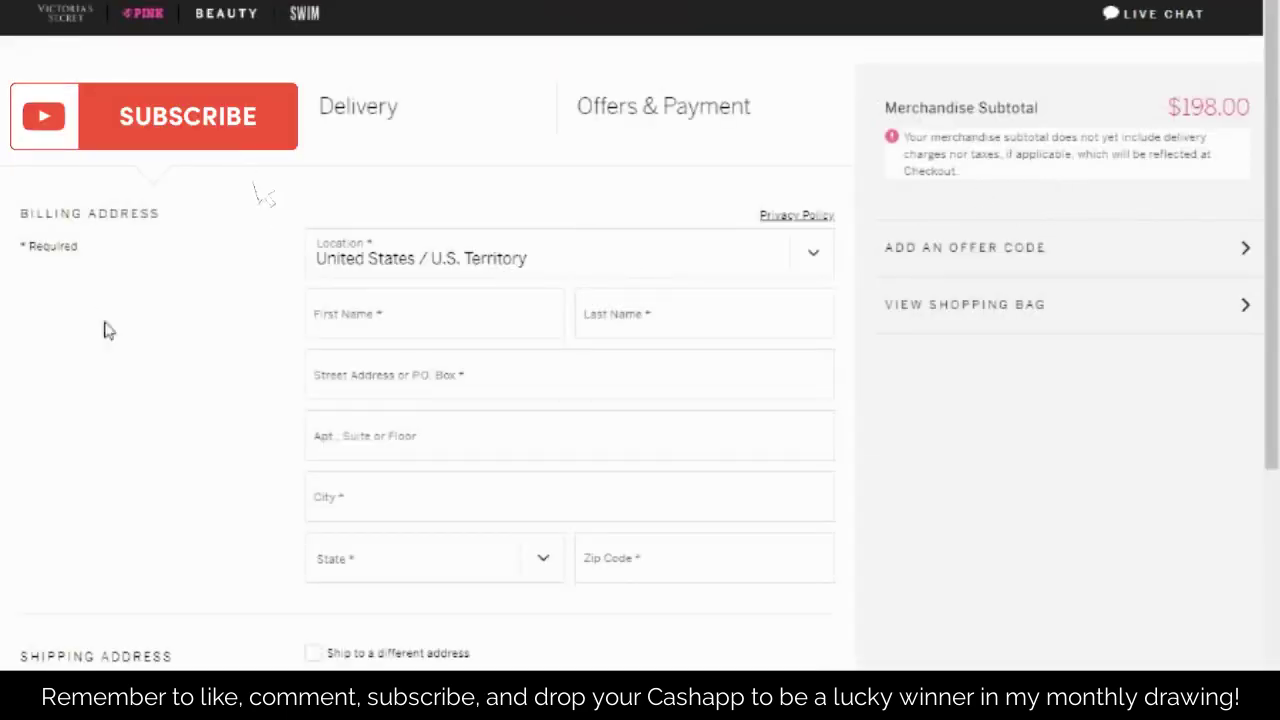
{"action": "scroll", "coordinate": [809, 416], "scroll_direction": "down", "scroll_amount": 1}
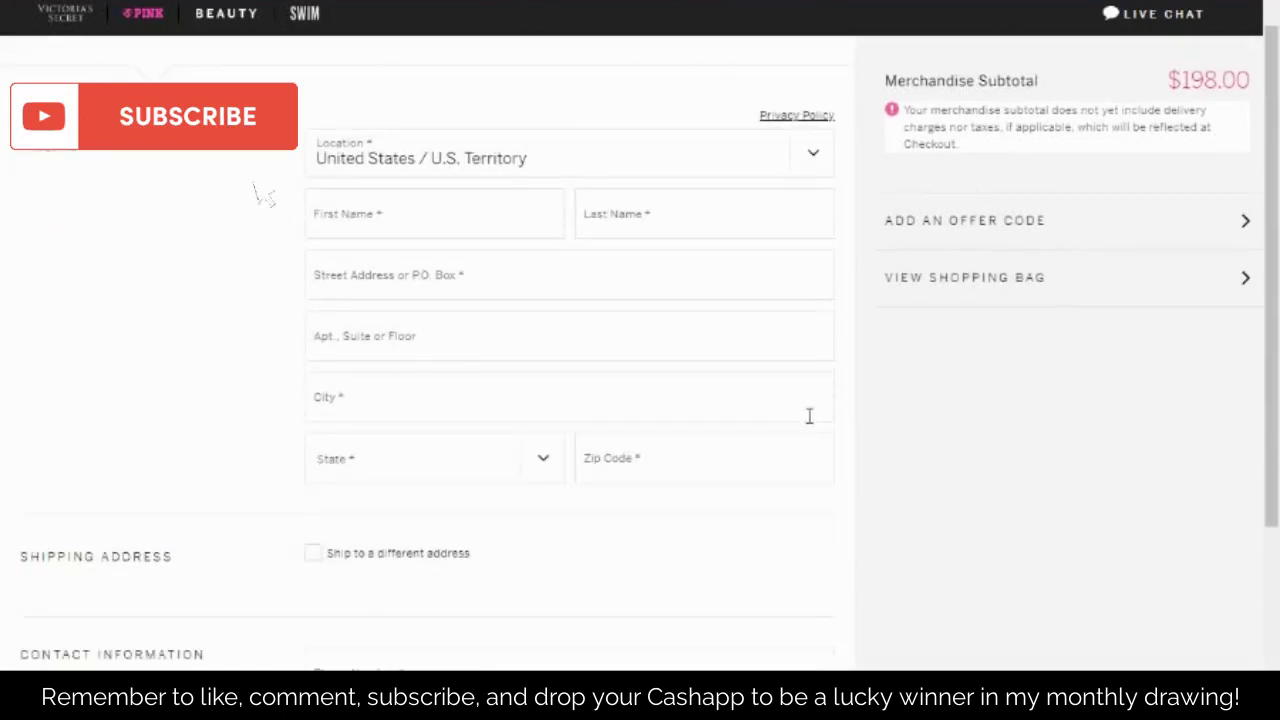
{"action": "scroll", "coordinate": [749, 317], "scroll_direction": "down", "scroll_amount": 3}
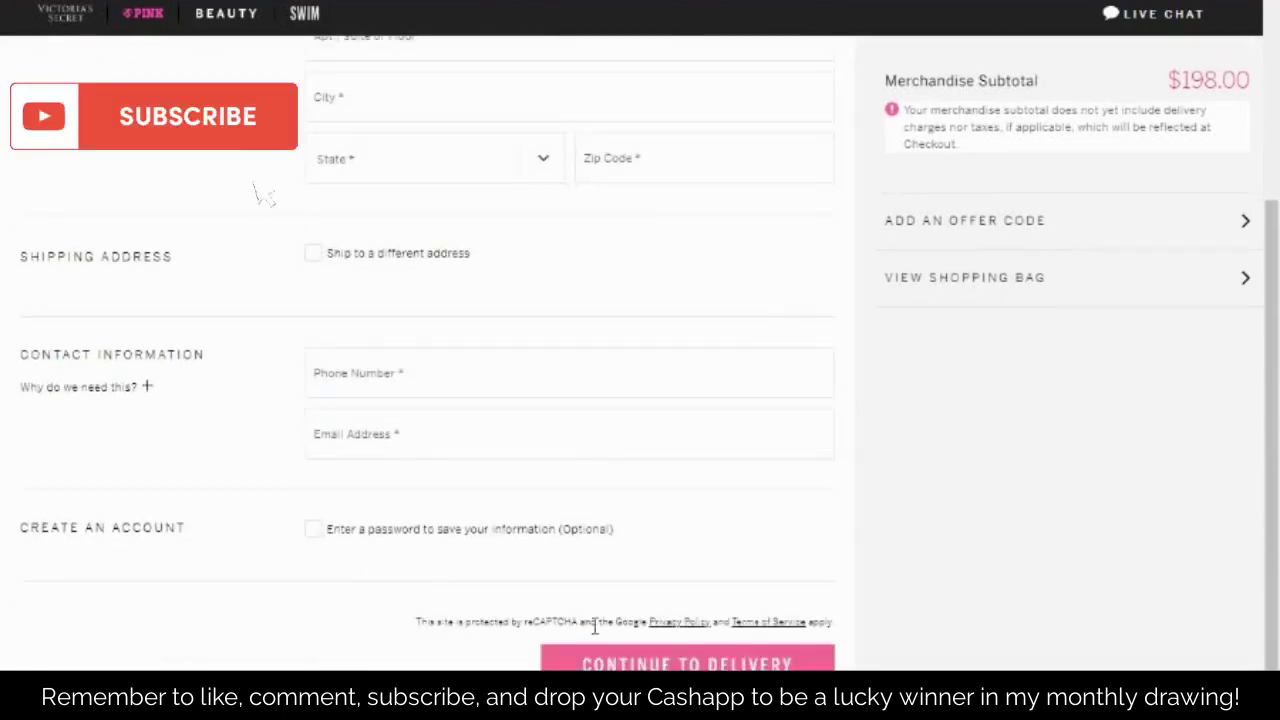